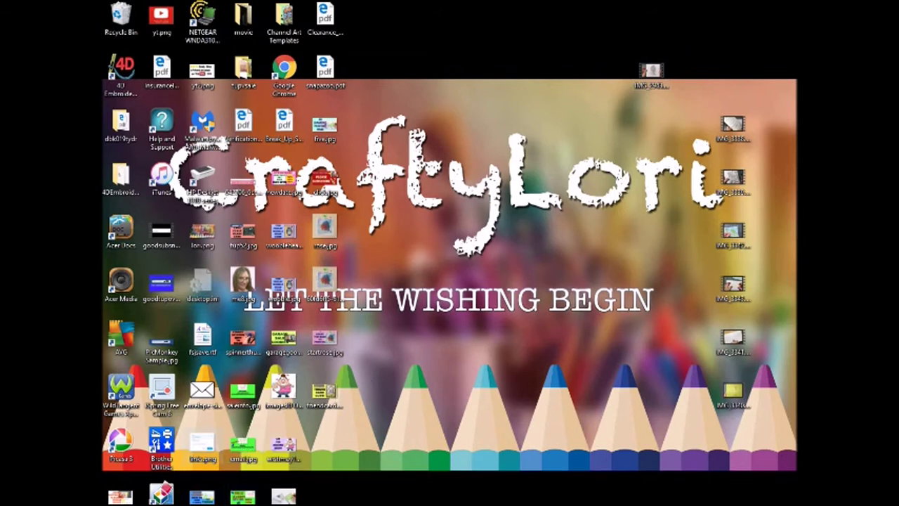
- Open the Start menu to show Movie Maker in the Most used list
{"action": "key", "text": "super"}
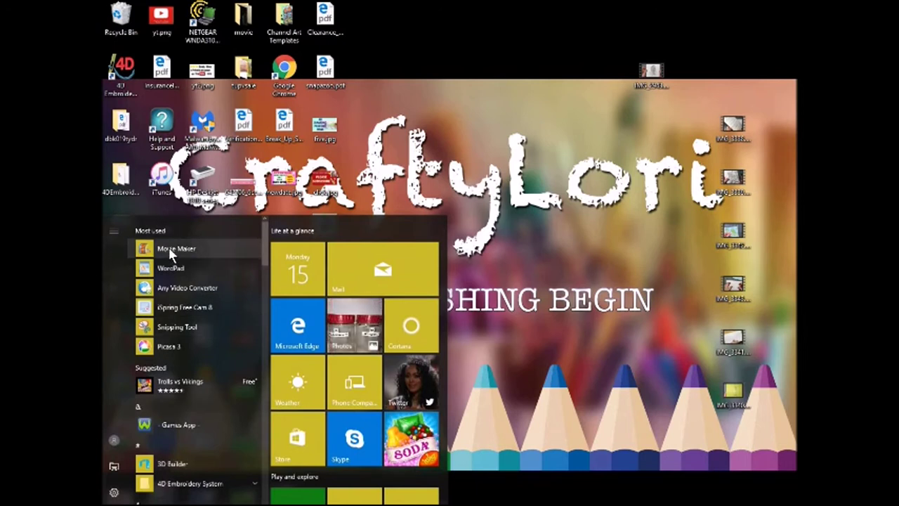
- Launch Movie Maker and import IMG_2943.MOV from the Desktop into a new project
{"action": "left_click", "coordinate": [169, 246]}
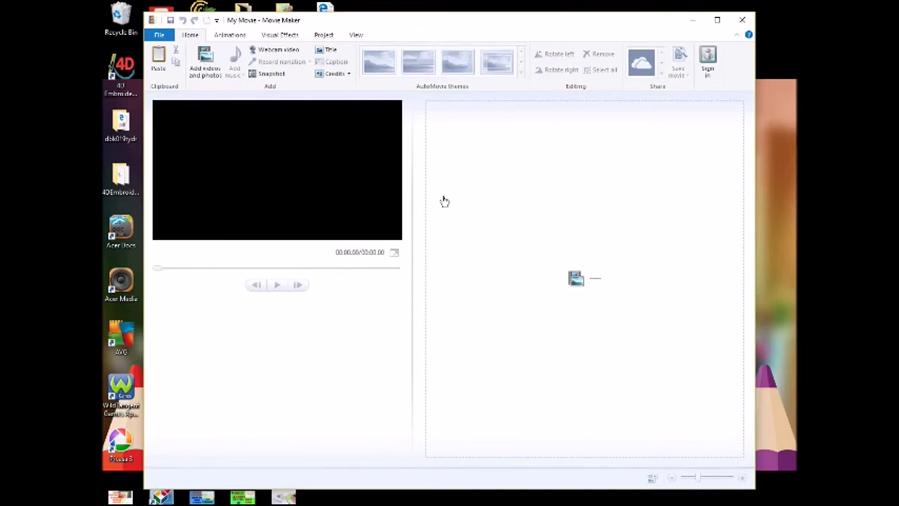
{"action": "left_click", "coordinate": [206, 73]}
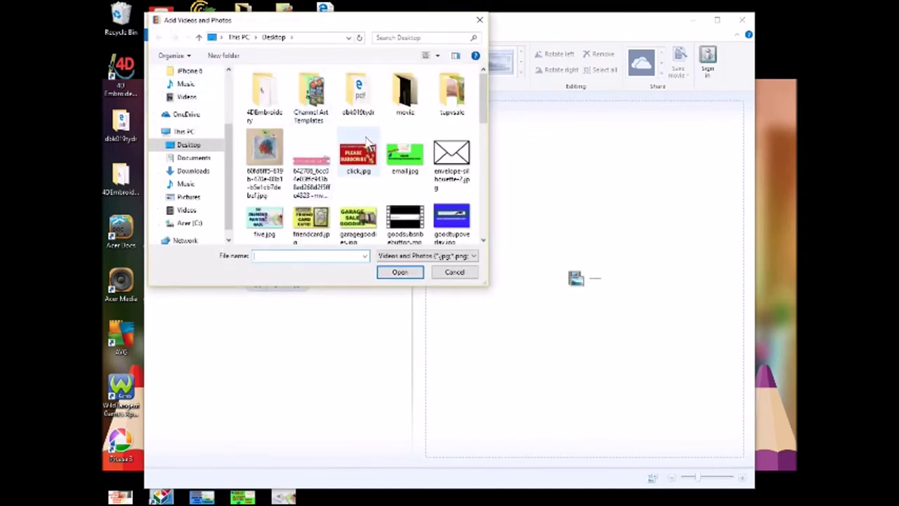
{"action": "scroll", "coordinate": [366, 140], "scroll_direction": "down", "scroll_amount": 3}
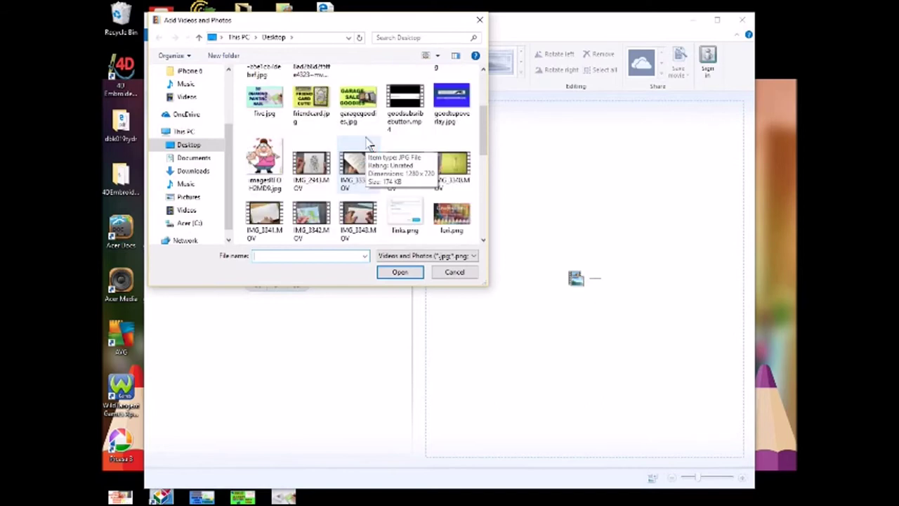
{"action": "left_click", "coordinate": [311, 175]}
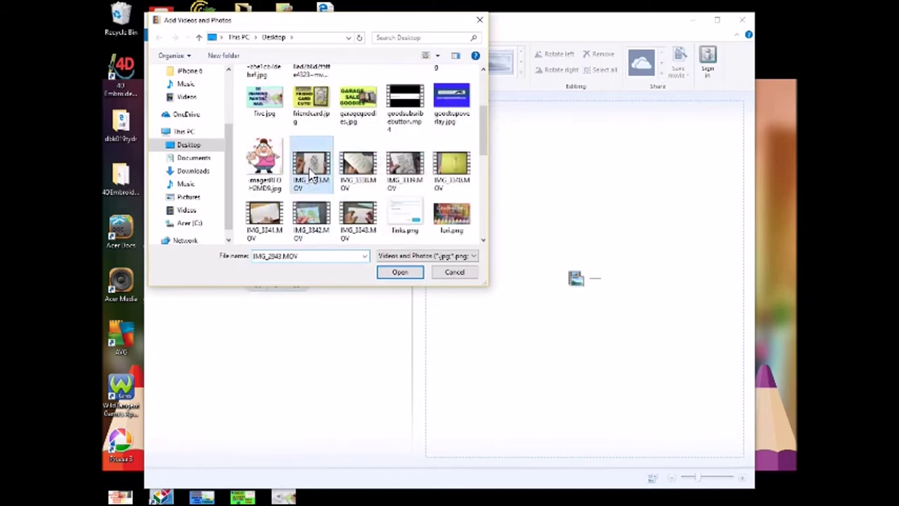
{"action": "left_click", "coordinate": [399, 274]}
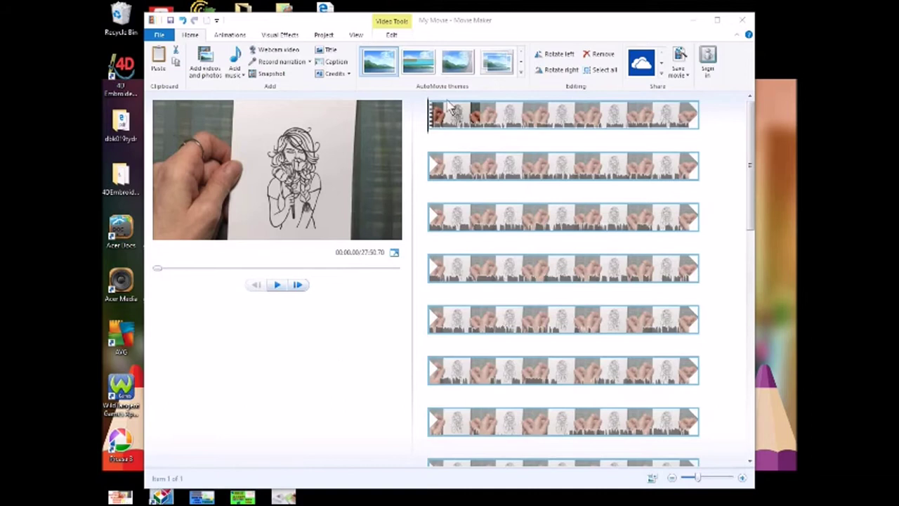
{"action": "left_click", "coordinate": [277, 288]}
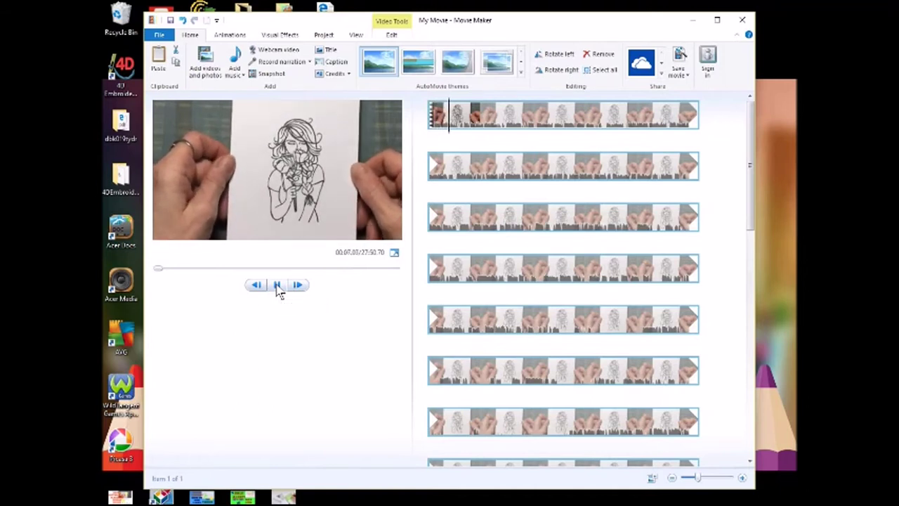
{"action": "left_click", "coordinate": [277, 286]}
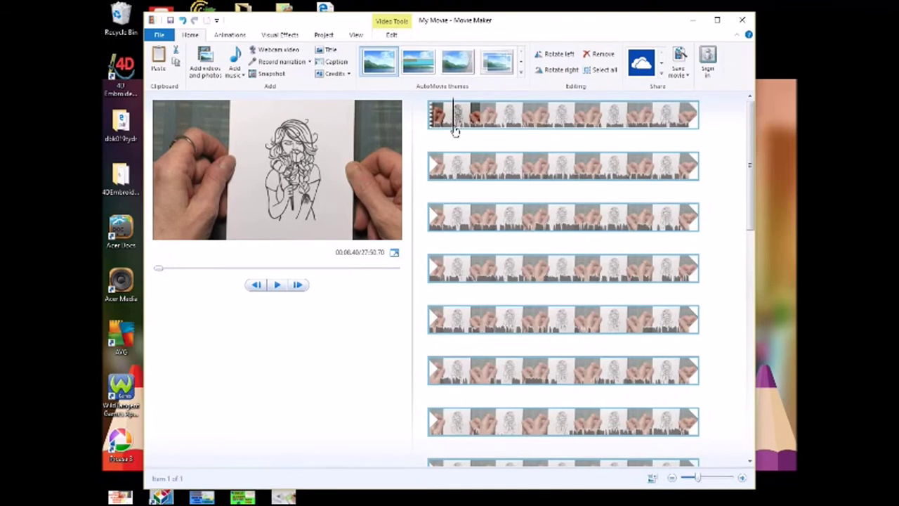
{"action": "mouse_move", "coordinate": [455, 132]}
{"action": "left_mouse_down"}
{"action": "mouse_move", "coordinate": [458, 116]}
{"action": "mouse_move", "coordinate": [444, 136]}
{"action": "left_mouse_up"}
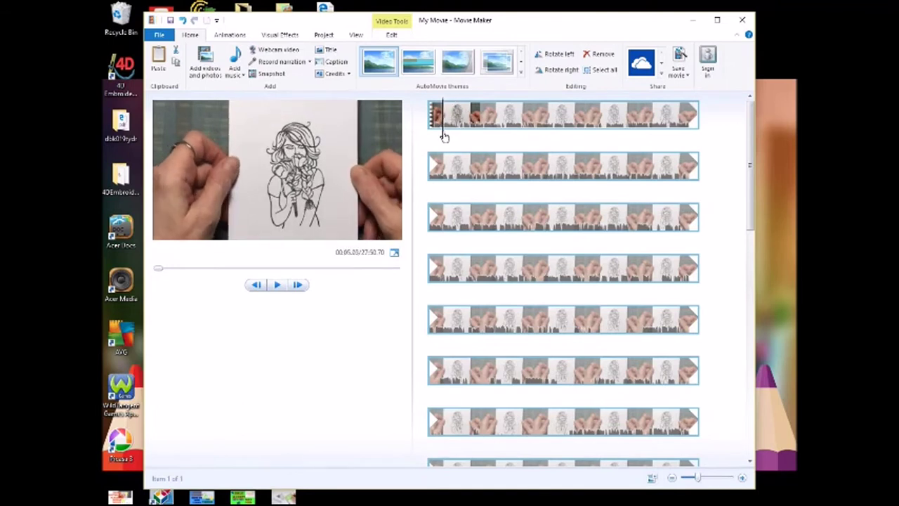
{"action": "left_click", "coordinate": [278, 286]}
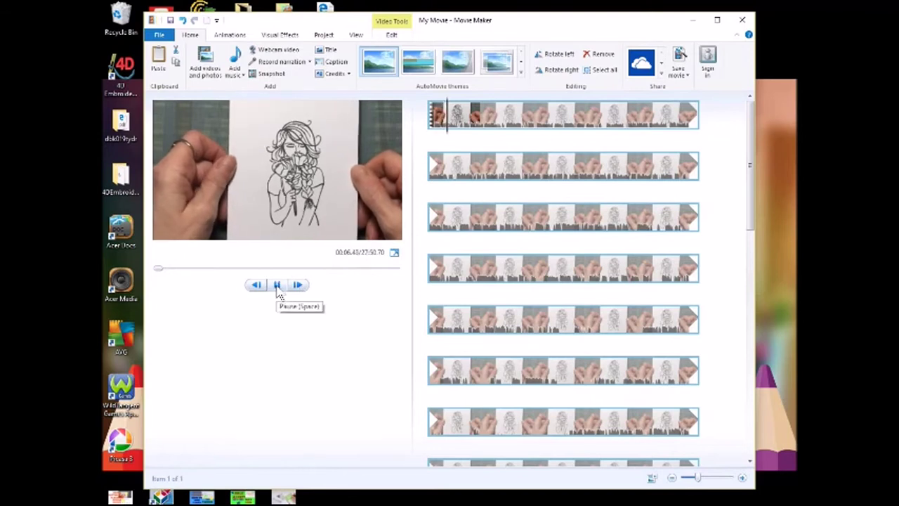
{"action": "left_click", "coordinate": [279, 288]}
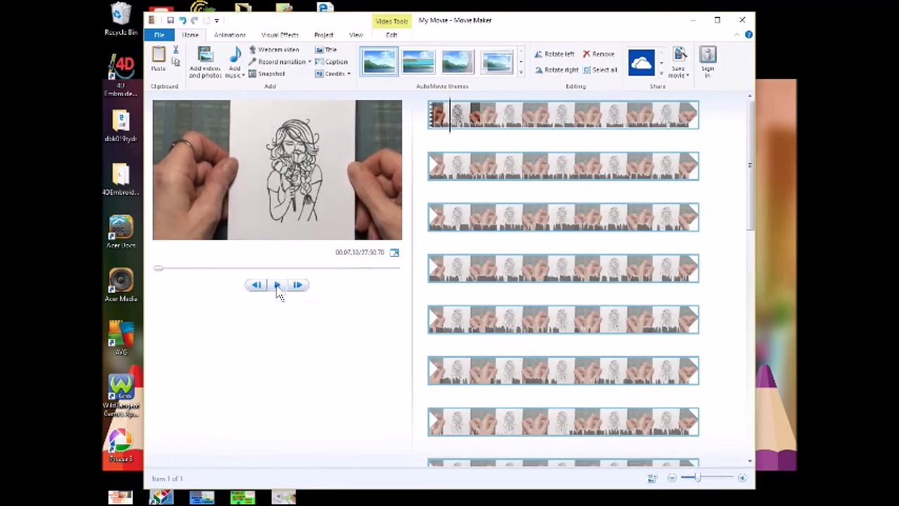
- Split the clip at 00:07.33 and preview ahead to about 00:13.80
{"action": "left_click", "coordinate": [392, 35]}
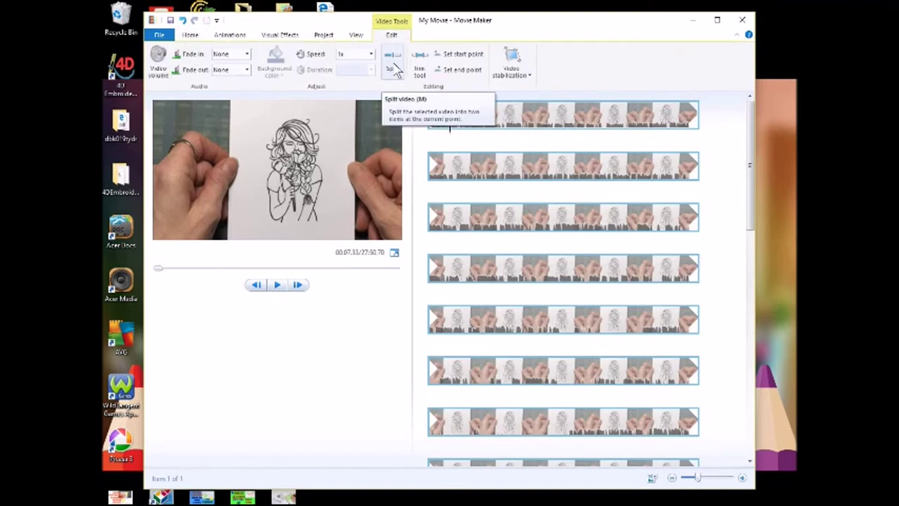
{"action": "left_click", "coordinate": [394, 70]}
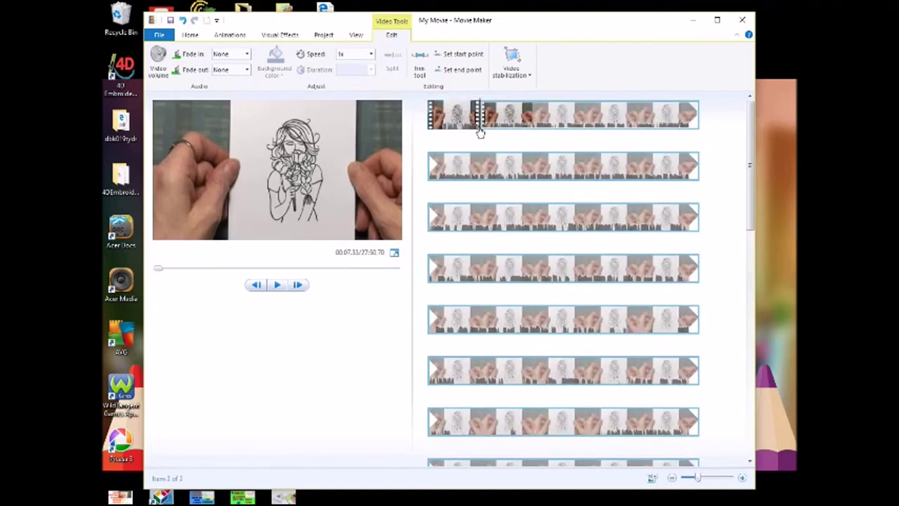
{"action": "mouse_move", "coordinate": [481, 134]}
{"action": "left_mouse_down"}
{"action": "mouse_move", "coordinate": [541, 138]}
{"action": "mouse_move", "coordinate": [489, 144]}
{"action": "left_mouse_up"}
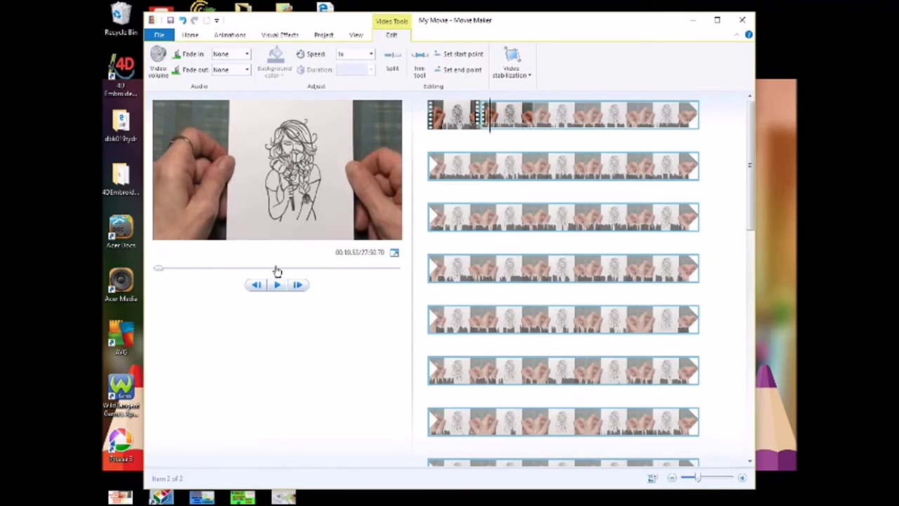
{"action": "left_click", "coordinate": [276, 290]}
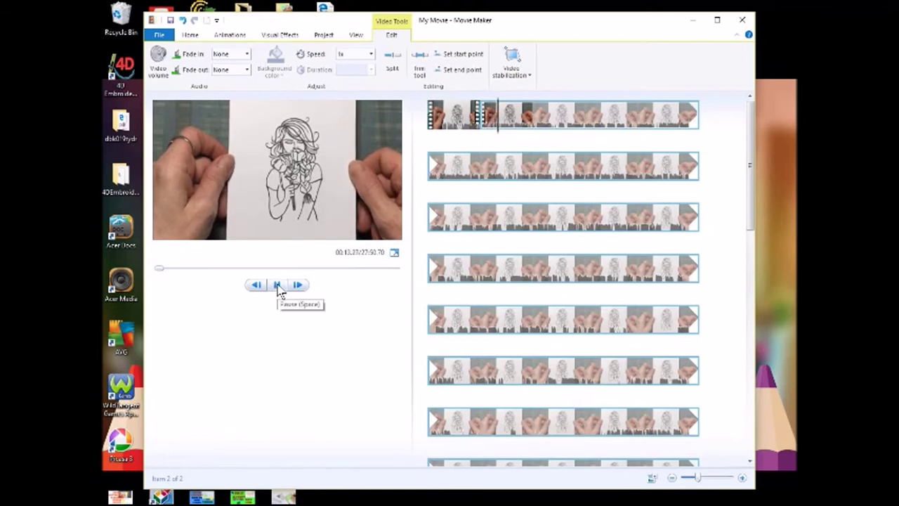
{"action": "left_click", "coordinate": [277, 286]}
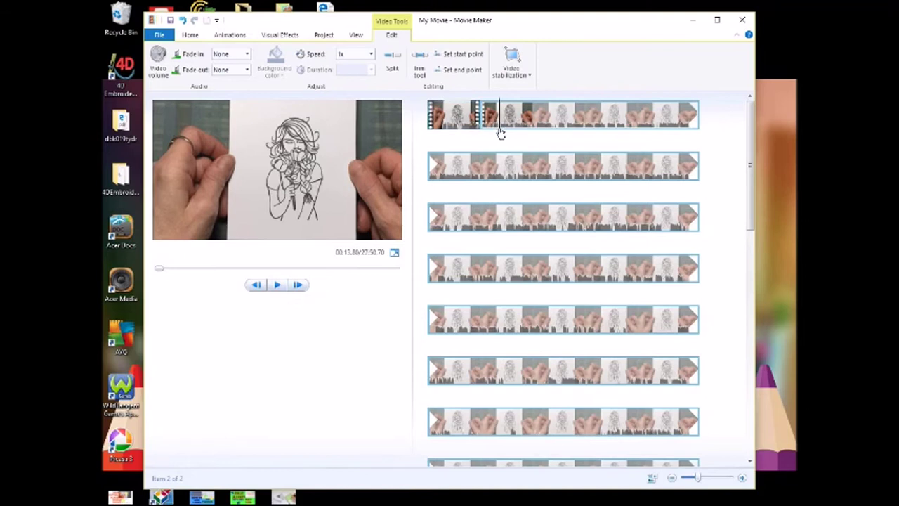
- Split again at 00:18.73 and remove the middle piece between the two cuts
{"action": "left_click_drag", "start_coordinate": [507, 136], "coordinate": [516, 136]}
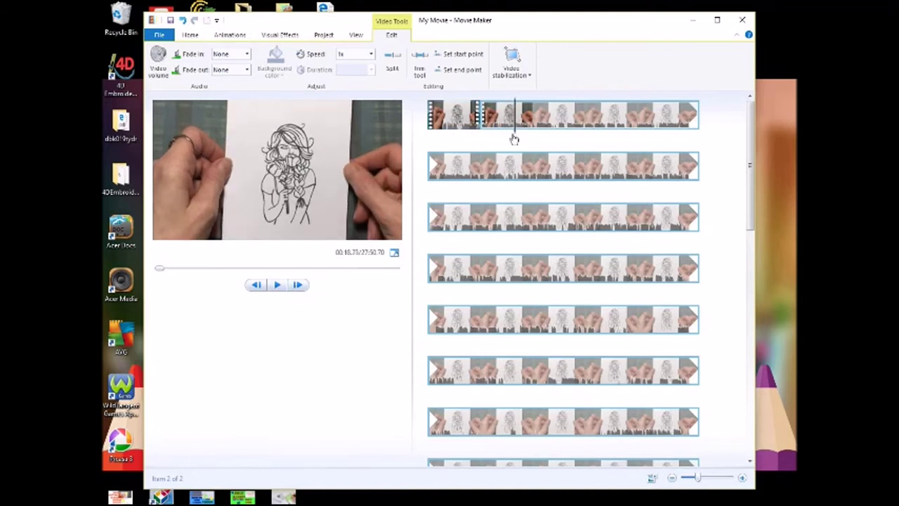
{"action": "left_click", "coordinate": [394, 70]}
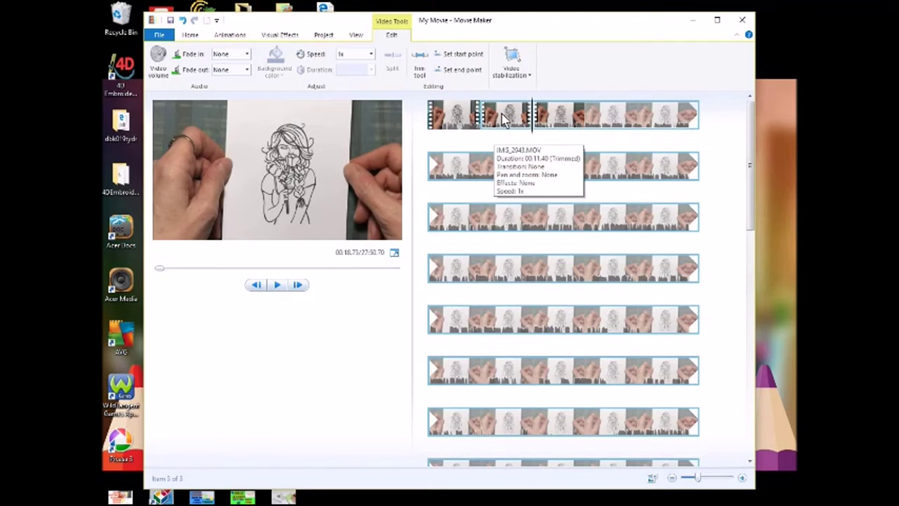
{"action": "right_click", "coordinate": [503, 119]}
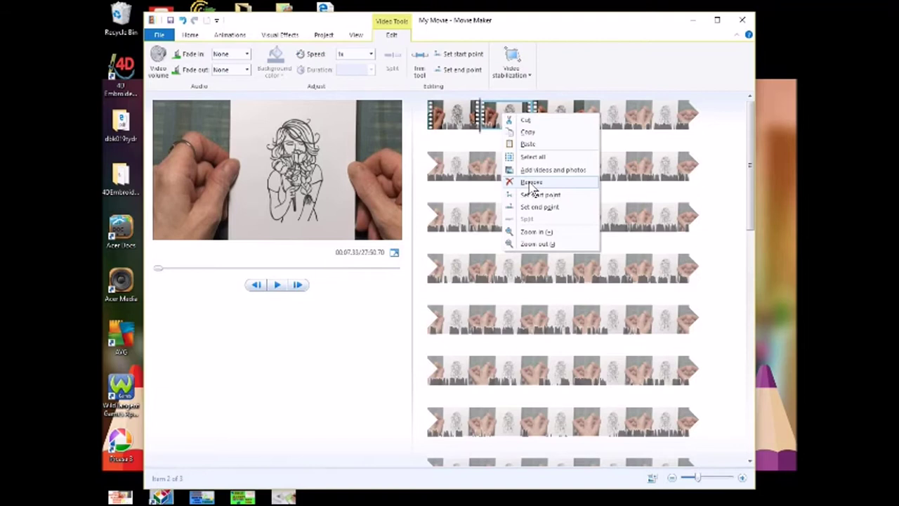
{"action": "left_click", "coordinate": [531, 183]}
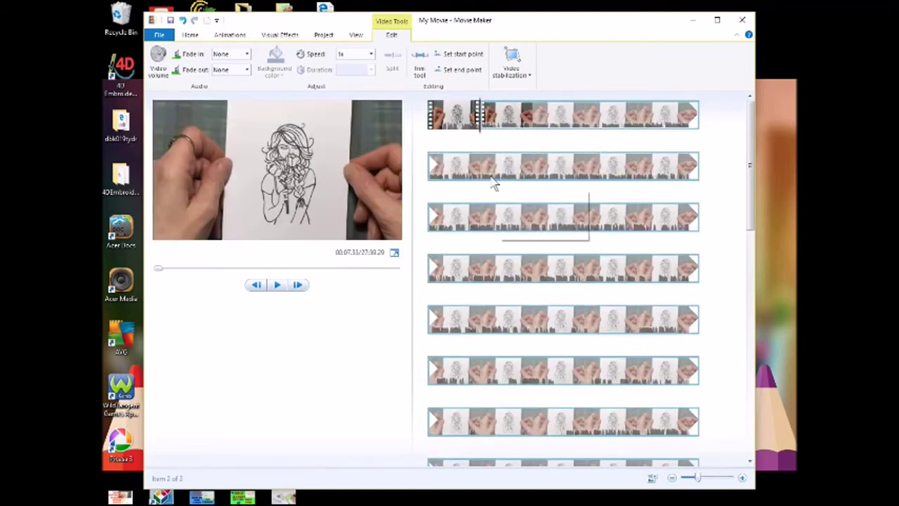
- Scrub through the storyboard to 02:45.23, just before the colouring begins
{"action": "left_click", "coordinate": [495, 130]}
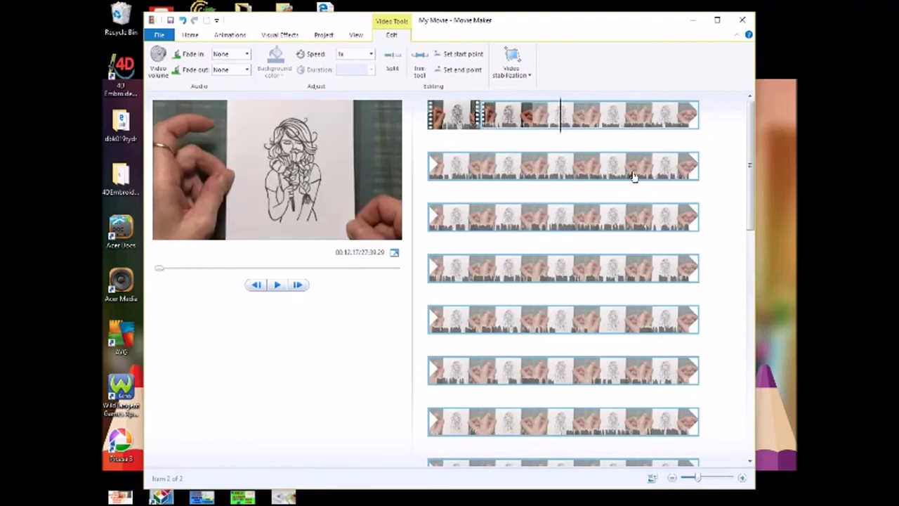
{"action": "left_click", "coordinate": [483, 218]}
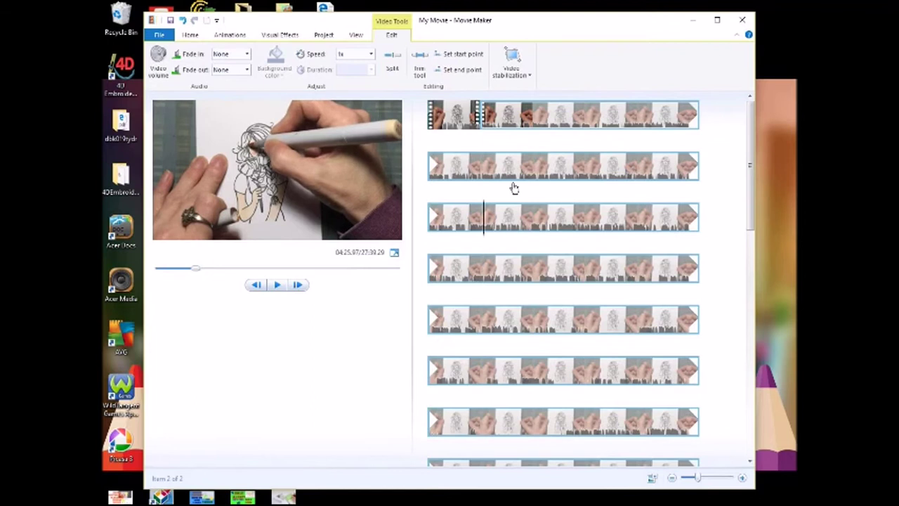
{"action": "left_click", "coordinate": [527, 128]}
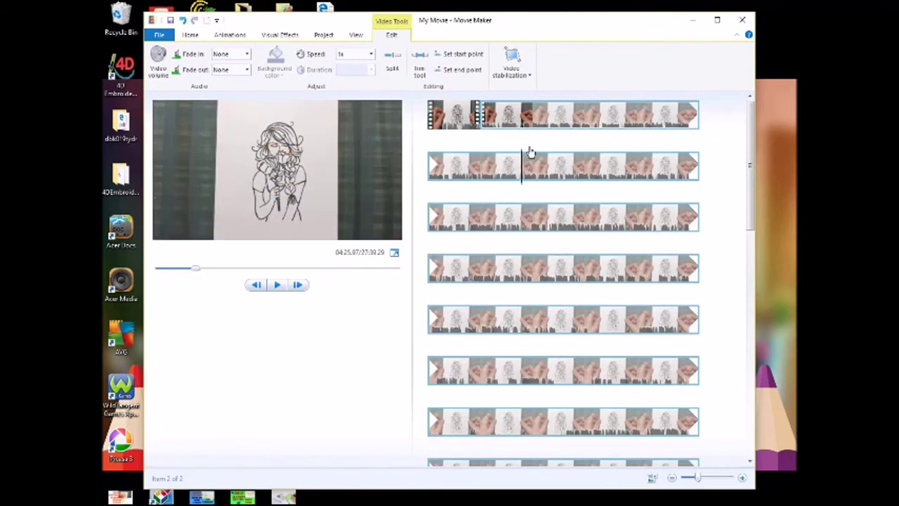
{"action": "left_click", "coordinate": [567, 129]}
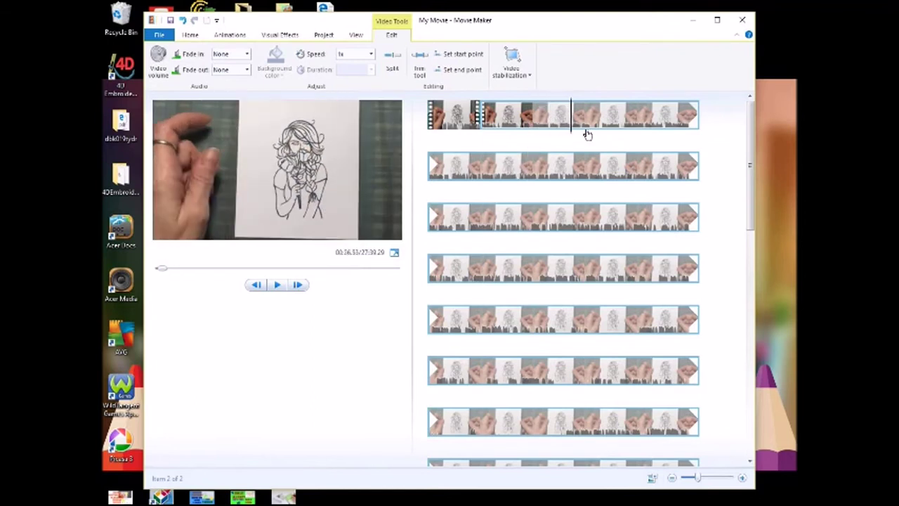
{"action": "left_click", "coordinate": [587, 134]}
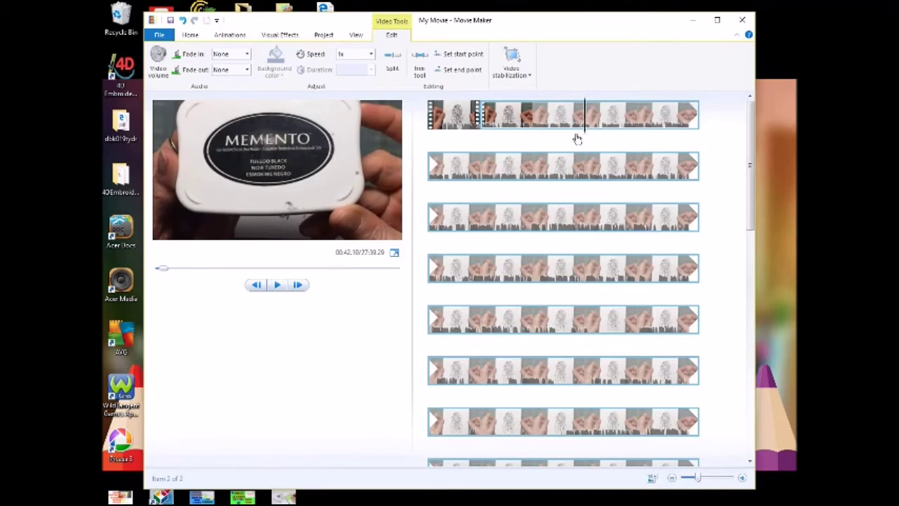
{"action": "left_click", "coordinate": [542, 167]}
{"action": "left_click", "coordinate": [448, 184]}
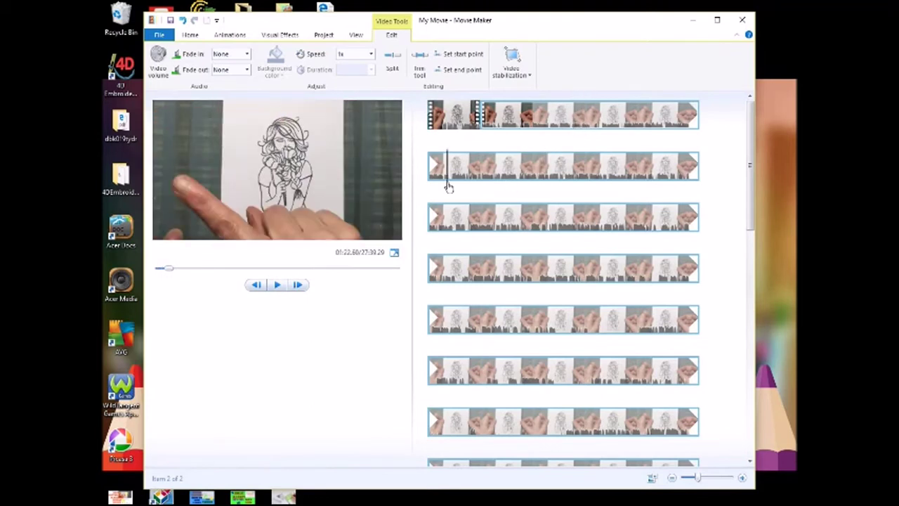
{"action": "left_click", "coordinate": [469, 191]}
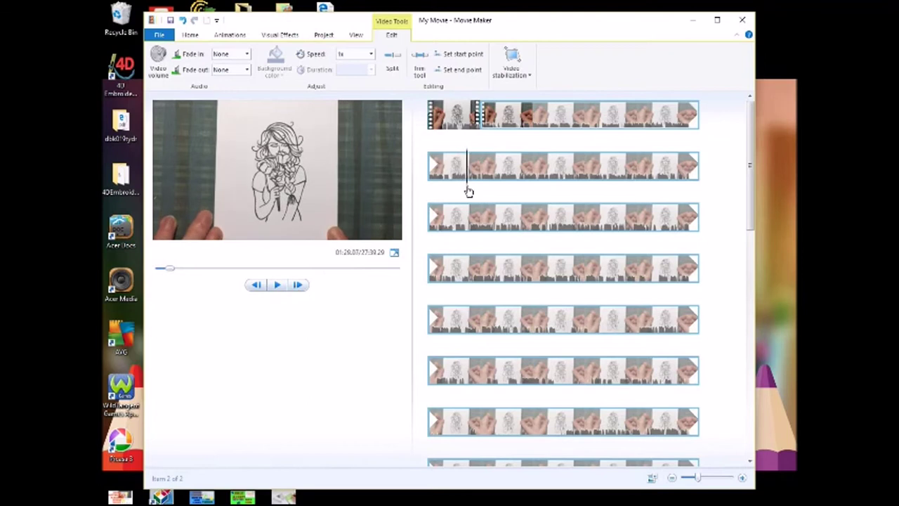
{"action": "left_click_drag", "start_coordinate": [469, 190], "coordinate": [437, 255]}
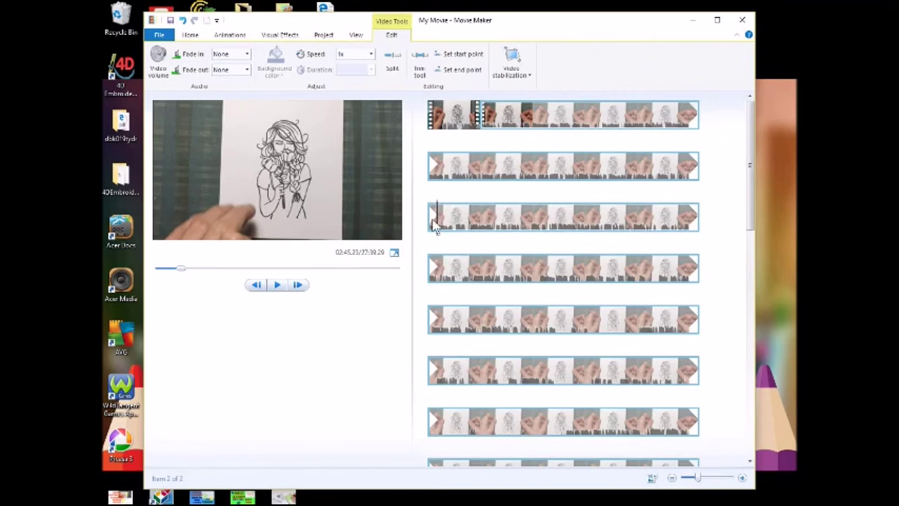
- Split the clip at 02:45.23, then scrub forward to 19:47.77 where colouring ends
{"action": "left_click", "coordinate": [394, 62]}
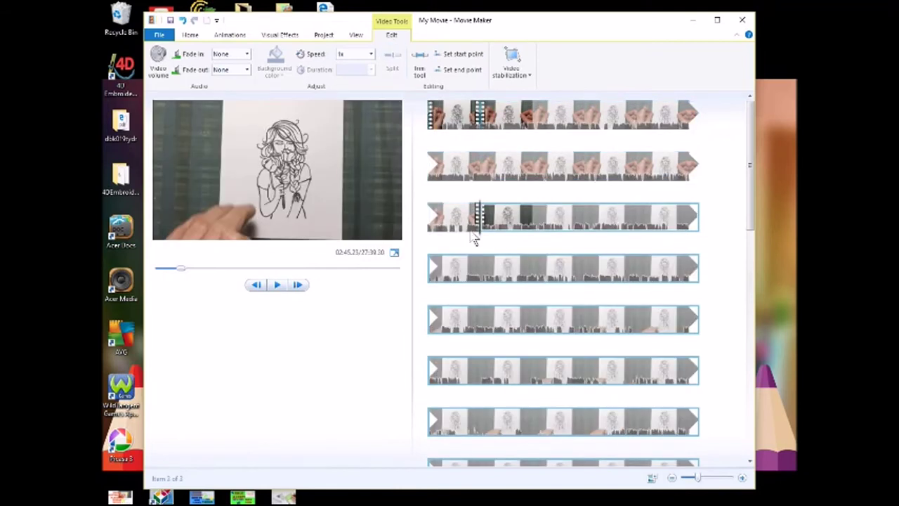
{"action": "left_click_drag", "start_coordinate": [483, 238], "coordinate": [445, 394]}
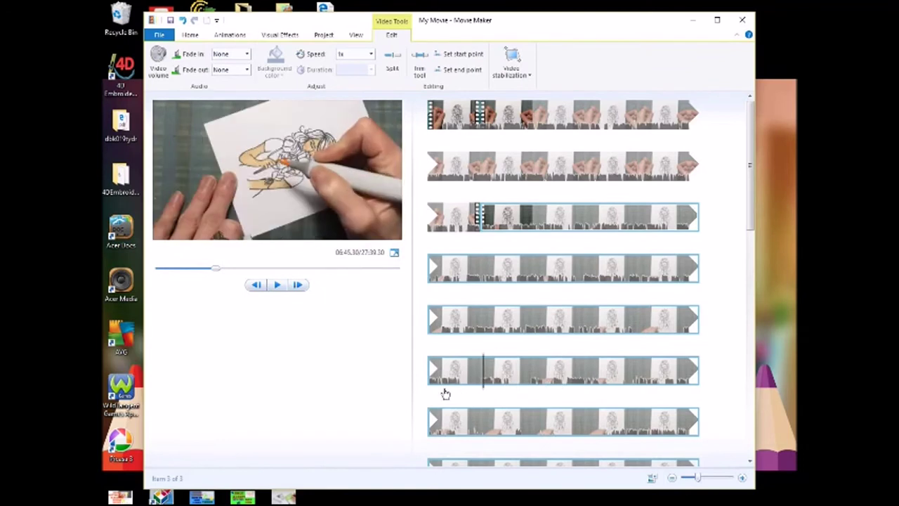
{"action": "left_click_drag", "start_coordinate": [520, 391], "coordinate": [618, 384]}
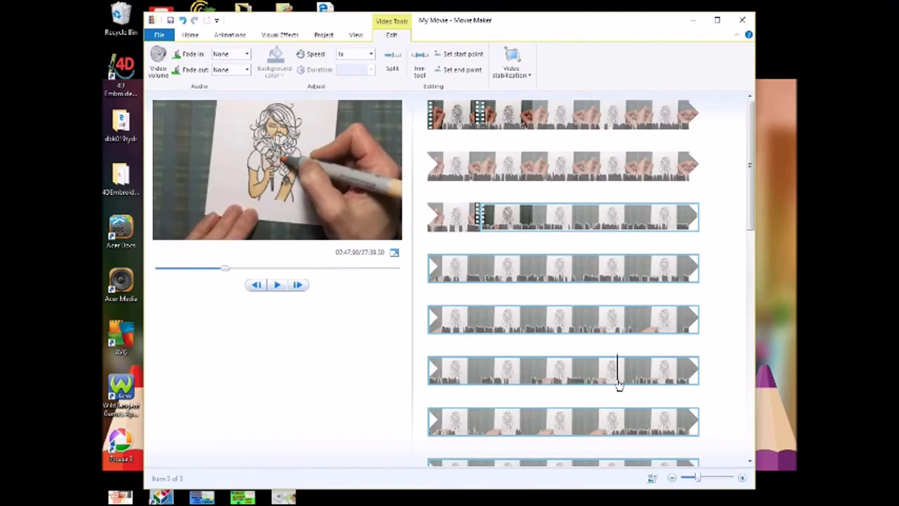
{"action": "scroll", "coordinate": [618, 382], "scroll_direction": "down", "scroll_amount": 3}
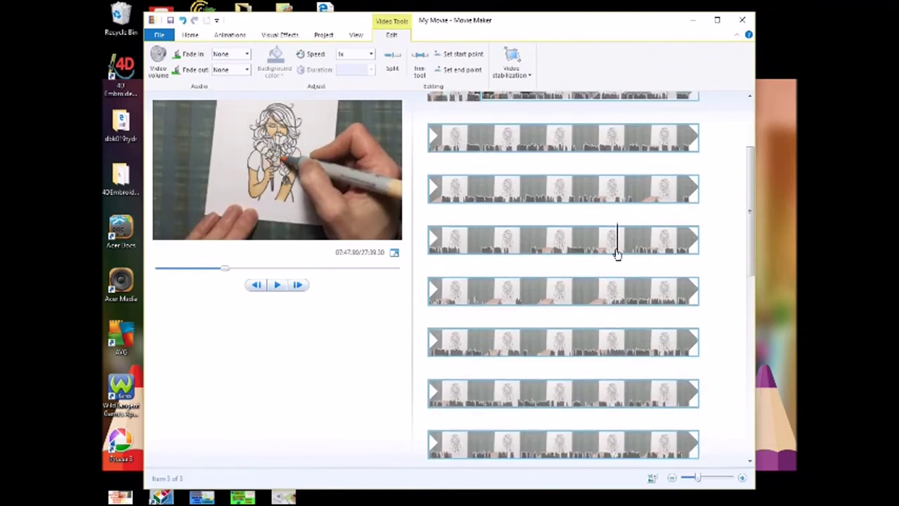
{"action": "left_click_drag", "start_coordinate": [625, 254], "coordinate": [630, 299]}
{"action": "left_click_drag", "start_coordinate": [455, 371], "coordinate": [489, 222]}
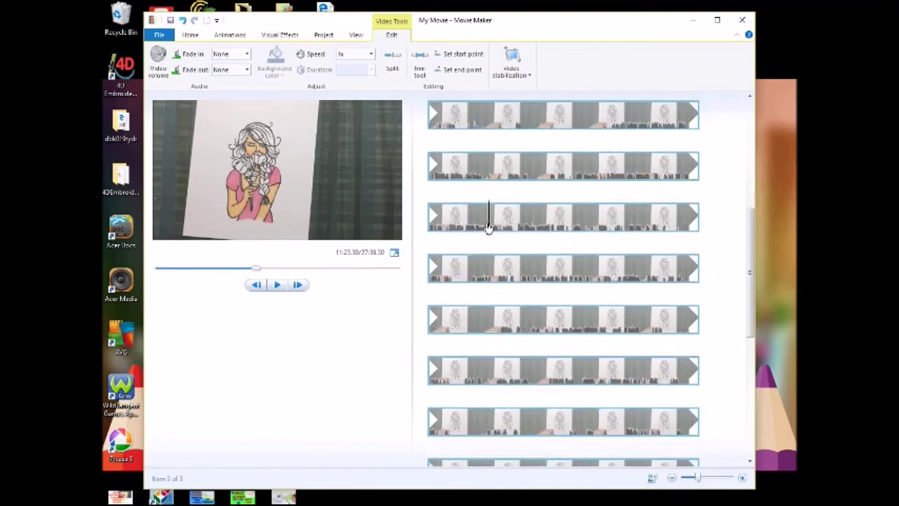
{"action": "left_click_drag", "start_coordinate": [592, 245], "coordinate": [571, 386]}
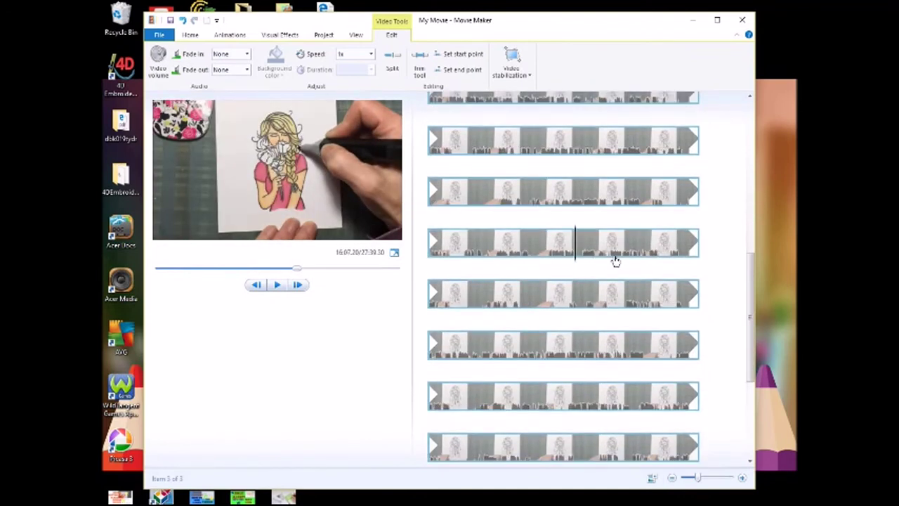
{"action": "left_click_drag", "start_coordinate": [616, 261], "coordinate": [457, 421]}
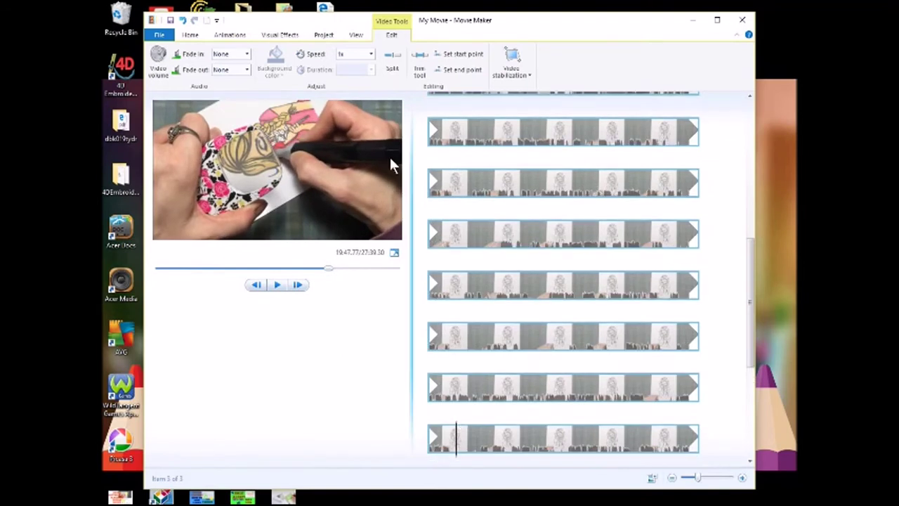
- Split at about 19:47 and select the third clip, the colouring part
{"action": "left_click", "coordinate": [393, 67]}
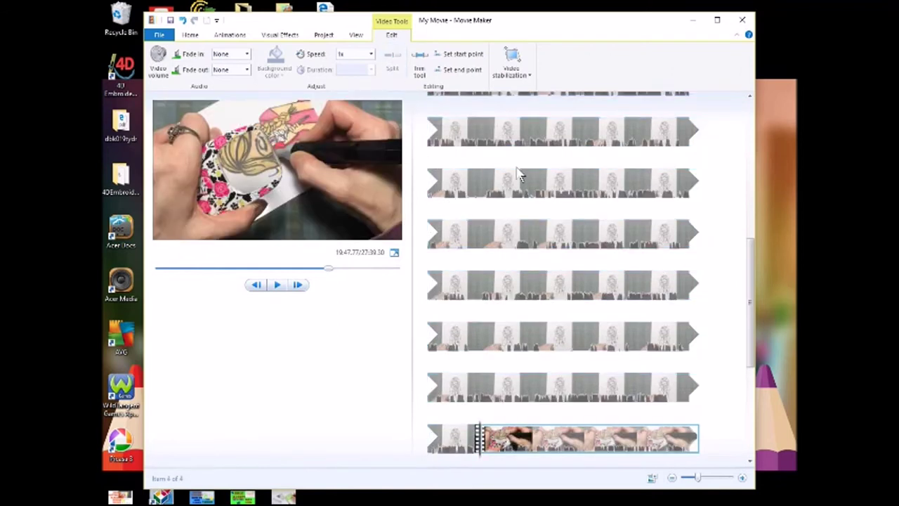
{"action": "scroll", "coordinate": [495, 305], "scroll_direction": "up", "scroll_amount": 2}
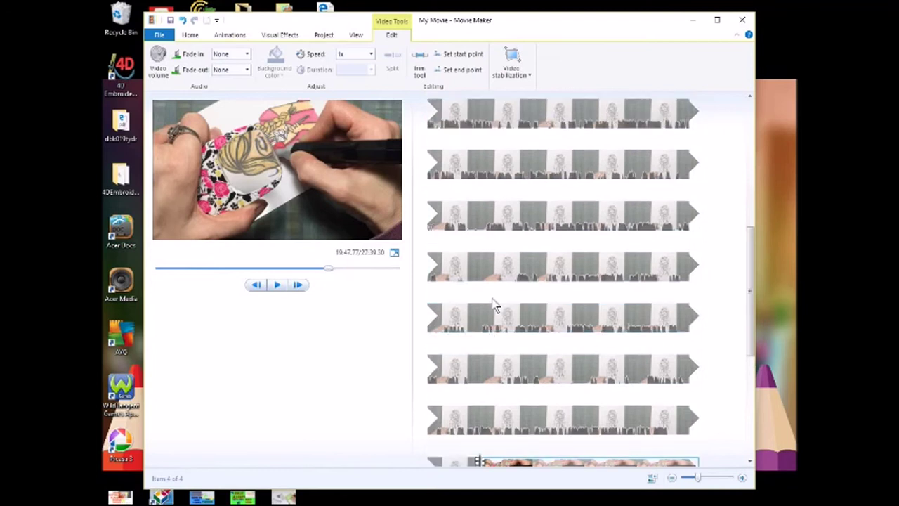
{"action": "scroll", "coordinate": [495, 305], "scroll_direction": "down", "scroll_amount": 2}
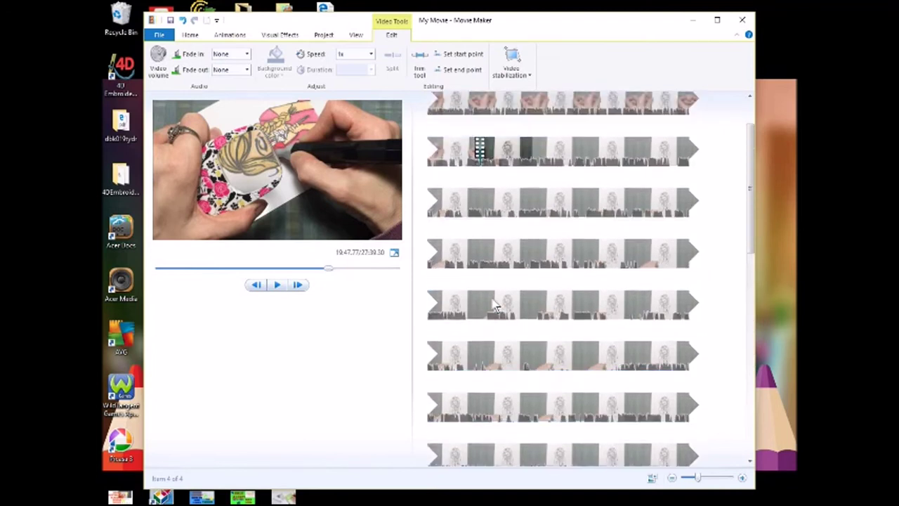
{"action": "left_click", "coordinate": [562, 415]}
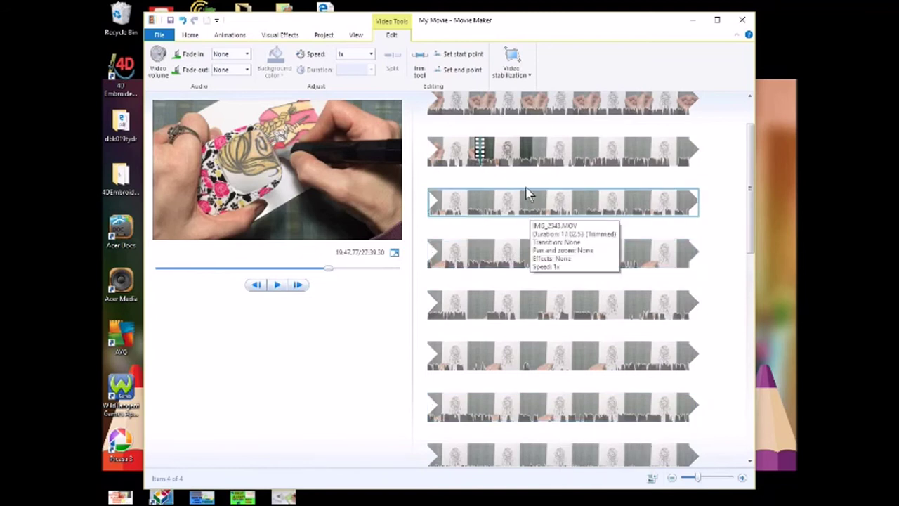
{"action": "left_click", "coordinate": [533, 158]}
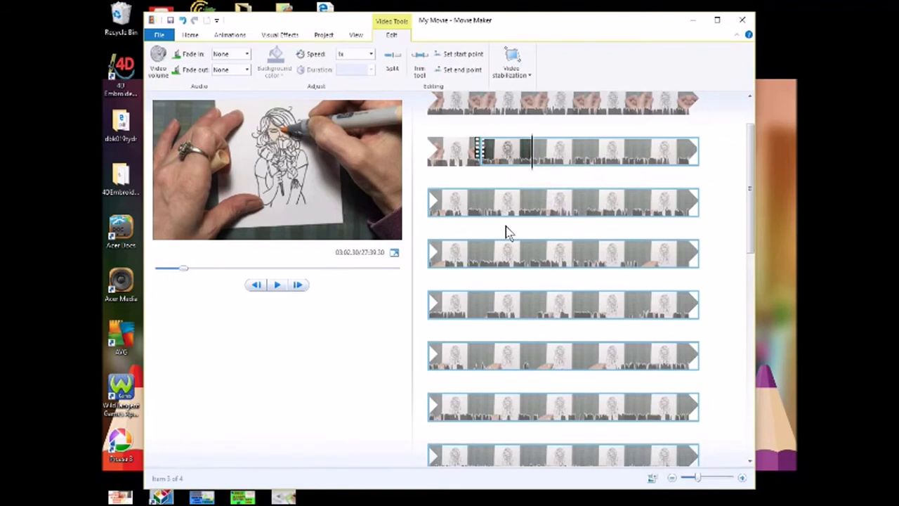
- Move the playhead to the third clip's start at 02:45.23 and show the speed options
{"action": "left_click", "coordinate": [518, 163]}
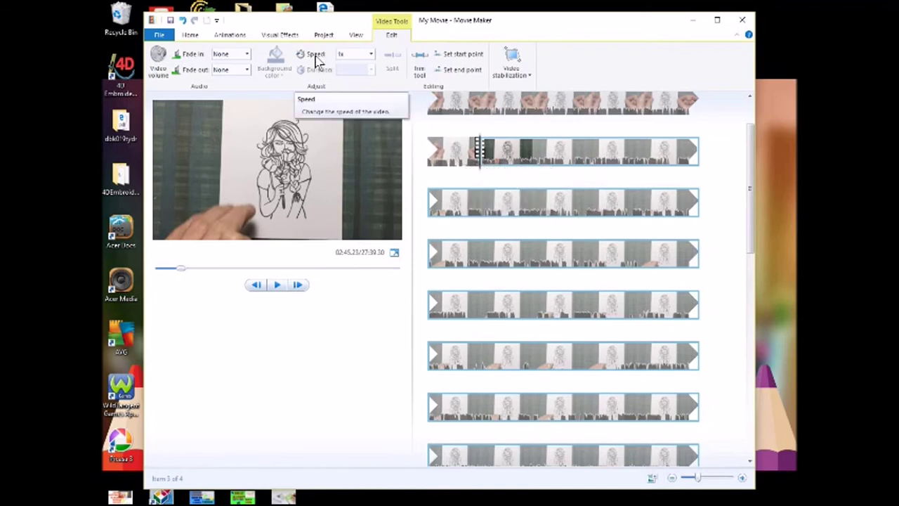
{"action": "left_click", "coordinate": [371, 55]}
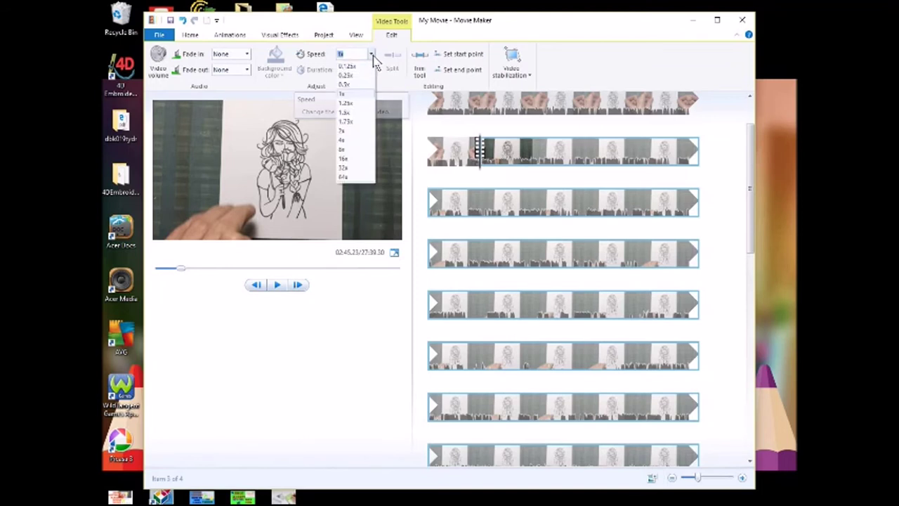
- Set the colouring clip to 16x speed, preview the result, and reselect the third clip
{"action": "left_click", "coordinate": [351, 160]}
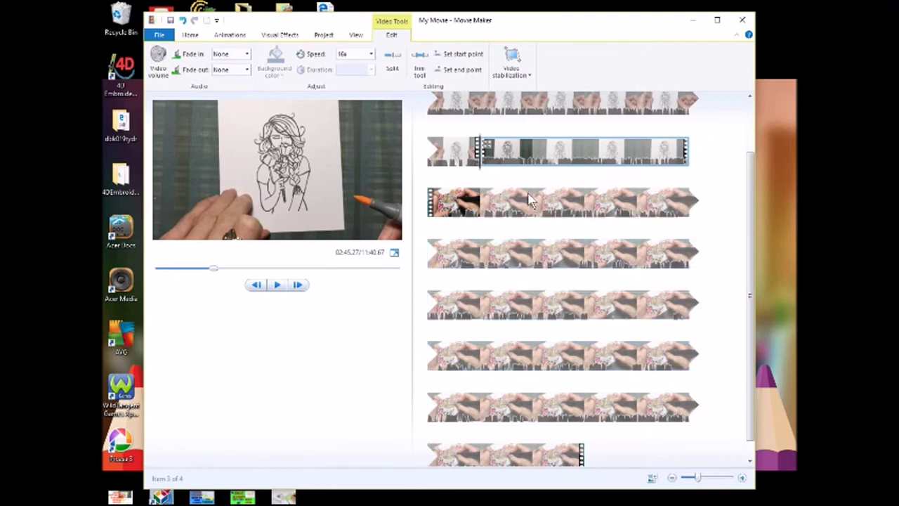
{"action": "scroll", "coordinate": [527, 204], "scroll_direction": "up", "scroll_amount": 1}
{"action": "mouse_move", "coordinate": [528, 213]}
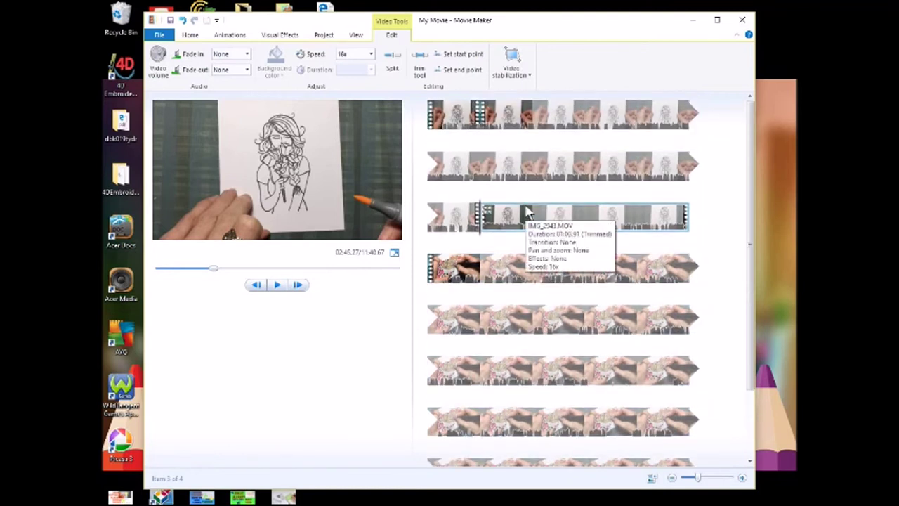
{"action": "left_click", "coordinate": [278, 285]}
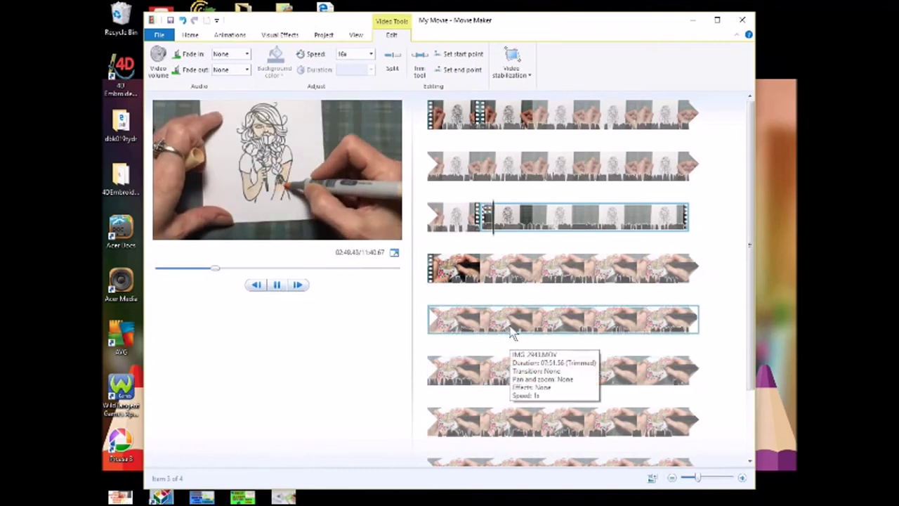
{"action": "left_click", "coordinate": [278, 292]}
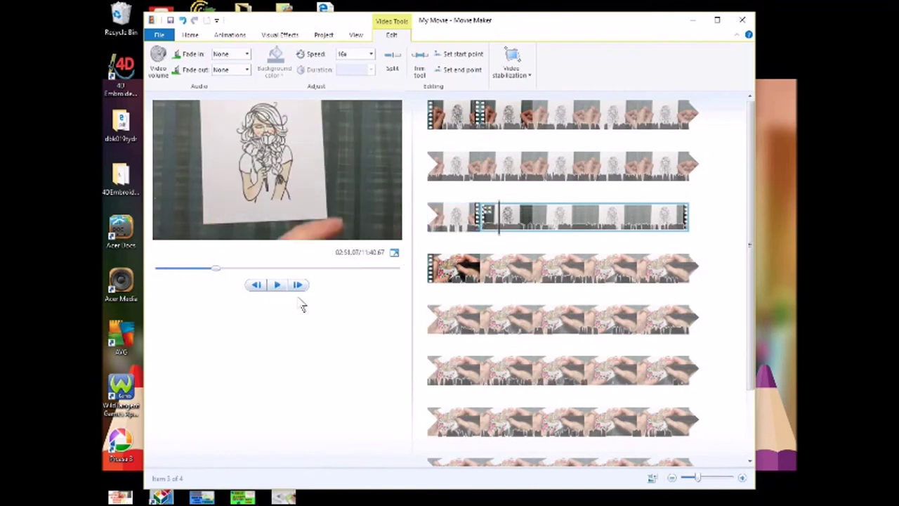
{"action": "left_click", "coordinate": [278, 285]}
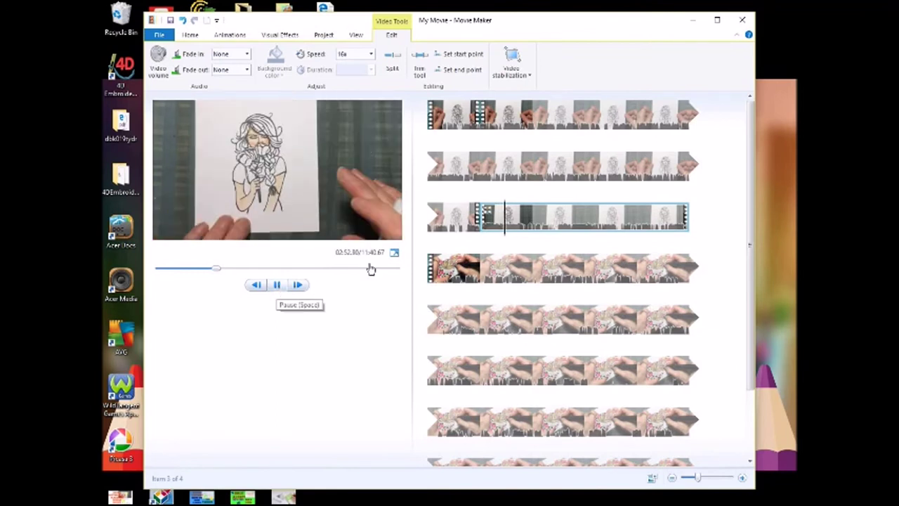
{"action": "left_click", "coordinate": [531, 274]}
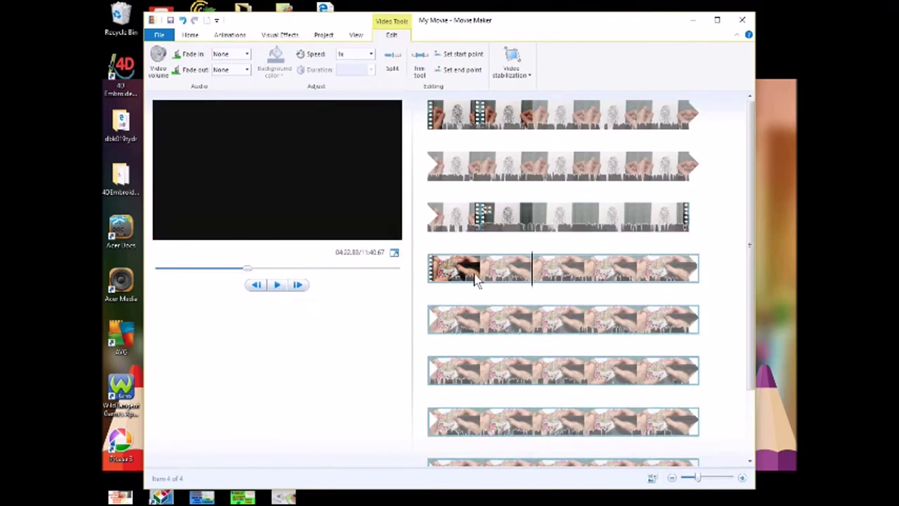
{"action": "left_click_drag", "start_coordinate": [491, 225], "coordinate": [425, 281]}
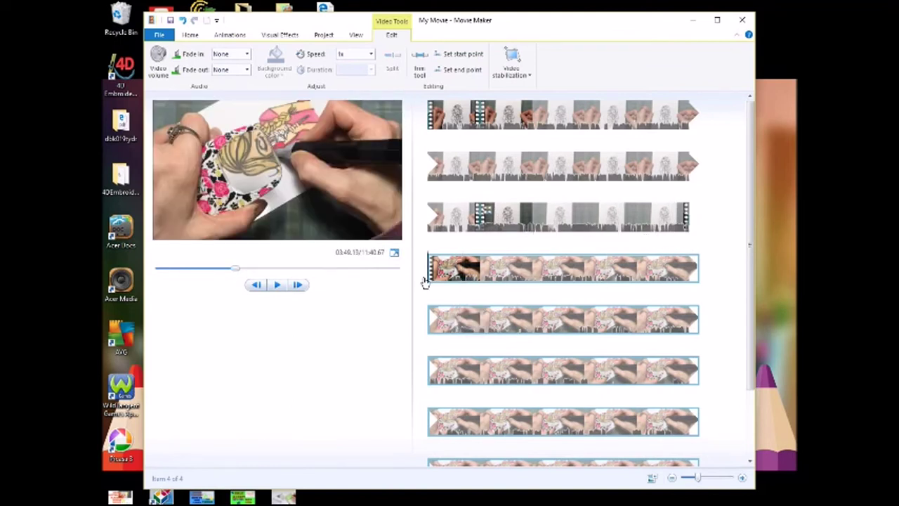
{"action": "left_click", "coordinate": [427, 286]}
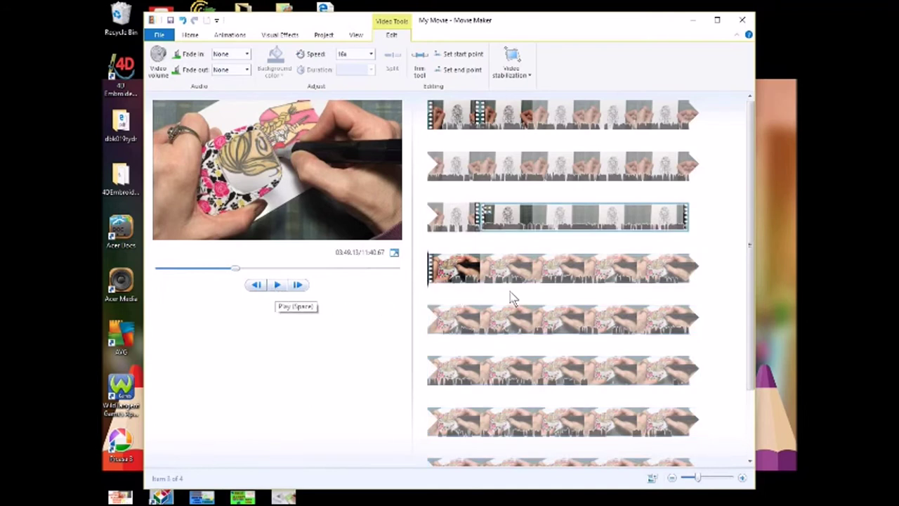
{"action": "scroll", "coordinate": [506, 287], "scroll_direction": "down", "scroll_amount": 1}
- Split the clip at the start of the extra part in the fourth clip
{"action": "left_click", "coordinate": [453, 204]}
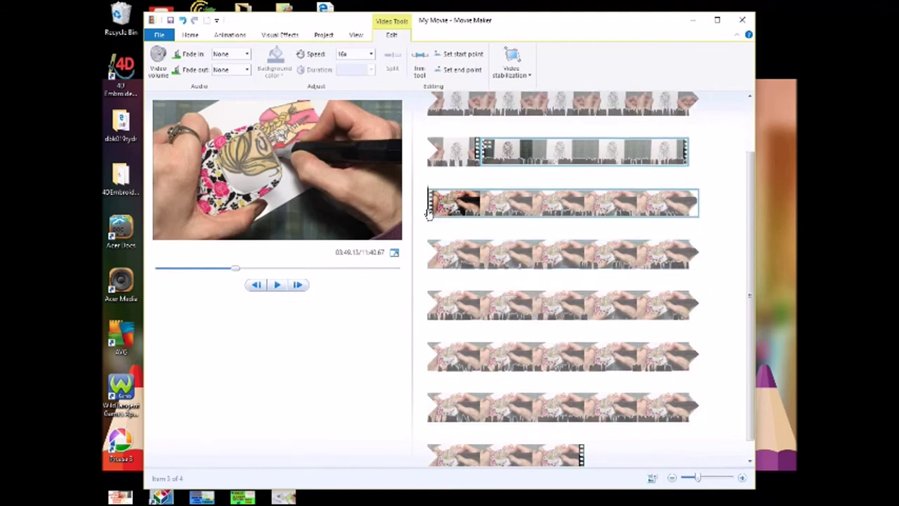
{"action": "left_click", "coordinate": [557, 372]}
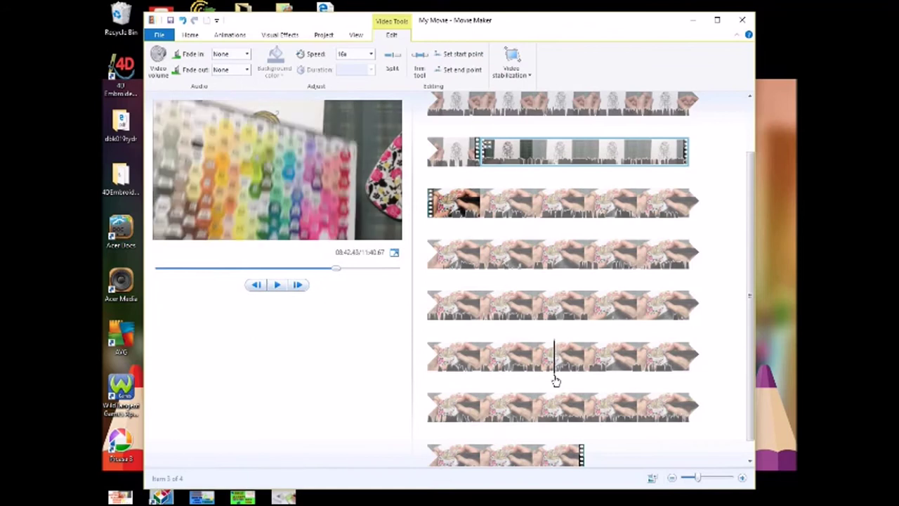
{"action": "left_click", "coordinate": [555, 380]}
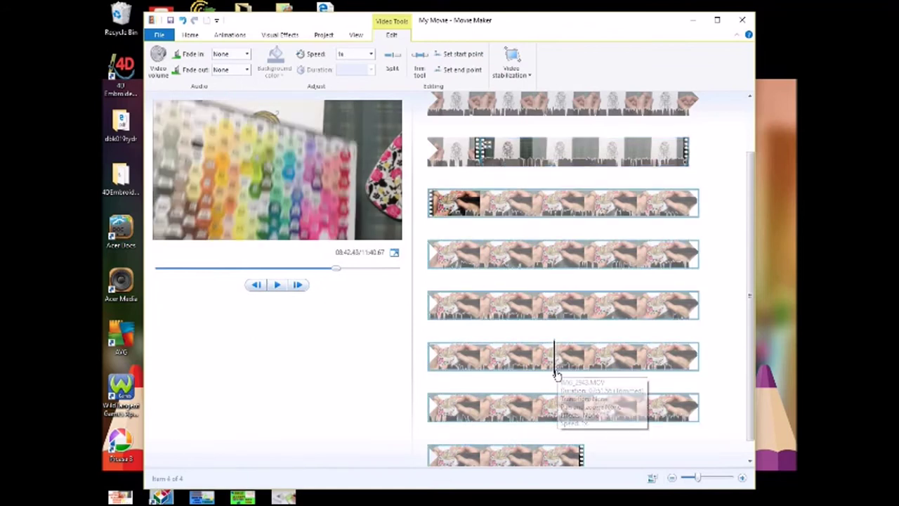
{"action": "left_click", "coordinate": [395, 70]}
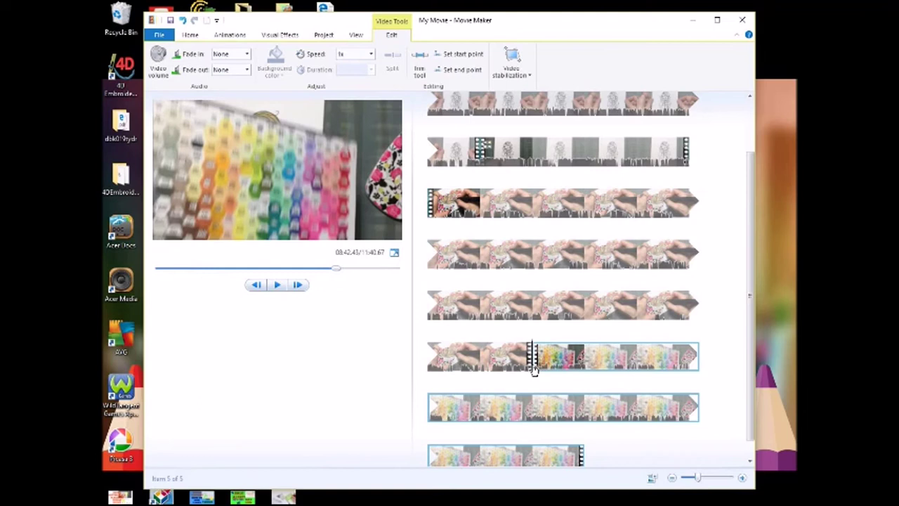
- Split again where the extra part ends and remove it, trimming the movie to 11:10.14
{"action": "left_click_drag", "start_coordinate": [533, 370], "coordinate": [636, 383]}
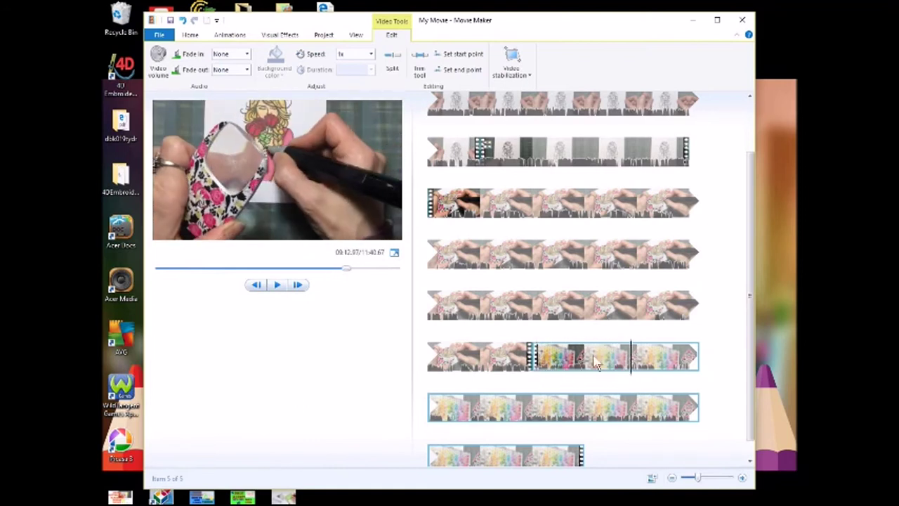
{"action": "left_click", "coordinate": [391, 62]}
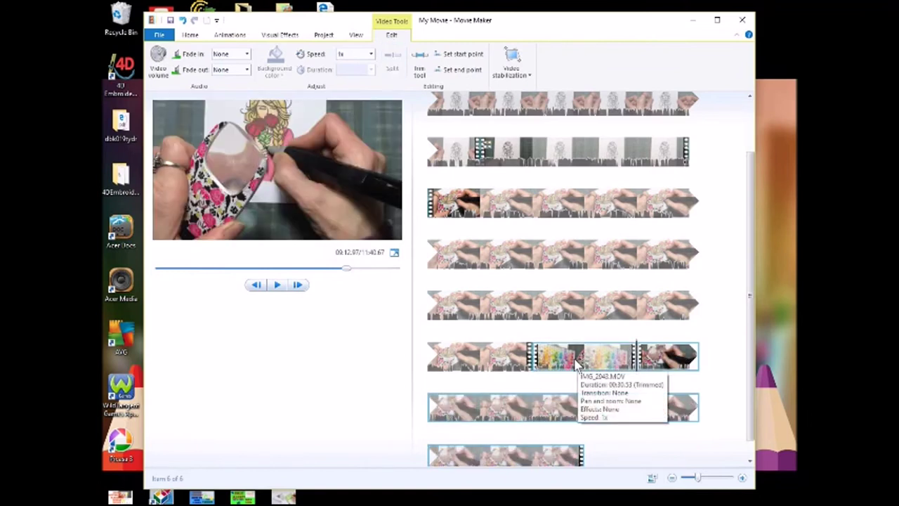
{"action": "left_click", "coordinate": [576, 362]}
{"action": "right_click", "coordinate": [576, 362]}
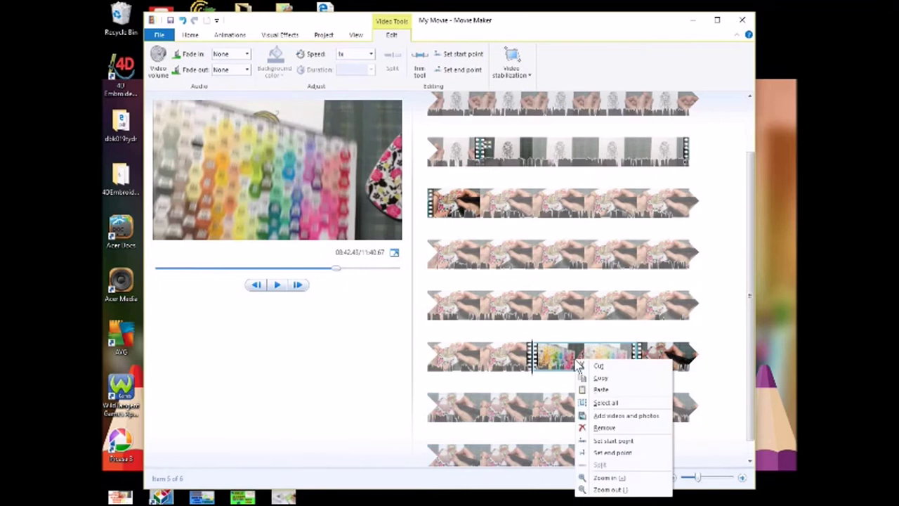
{"action": "left_click", "coordinate": [595, 428]}
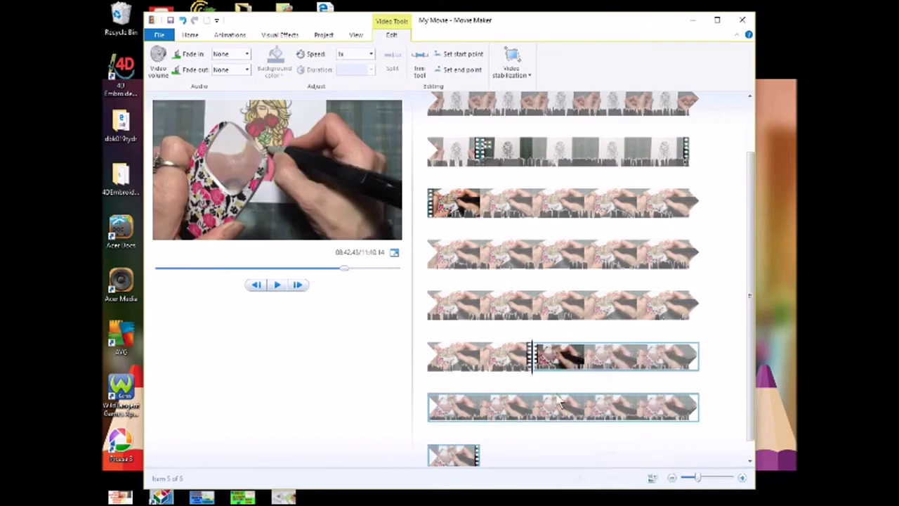
- Import lori.png and drag the logo image to the gap left by the removed part
{"action": "left_click", "coordinate": [191, 37]}
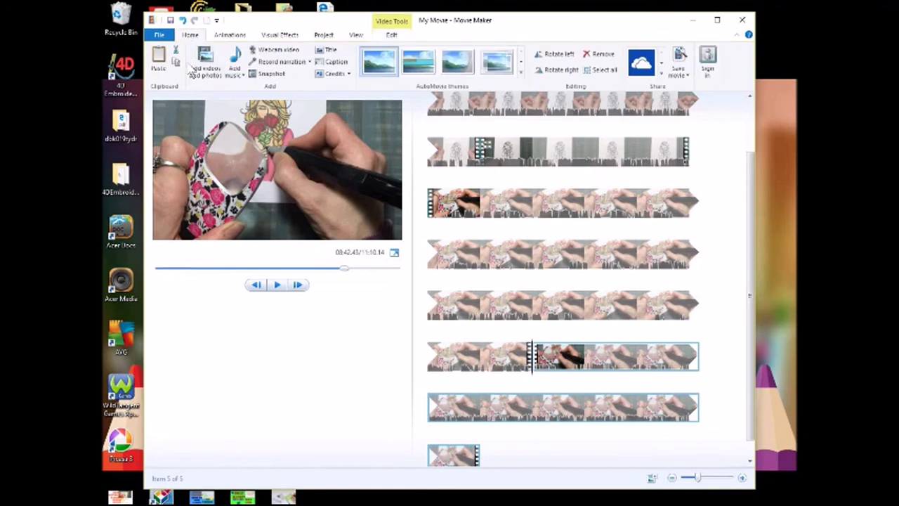
{"action": "left_click", "coordinate": [205, 70]}
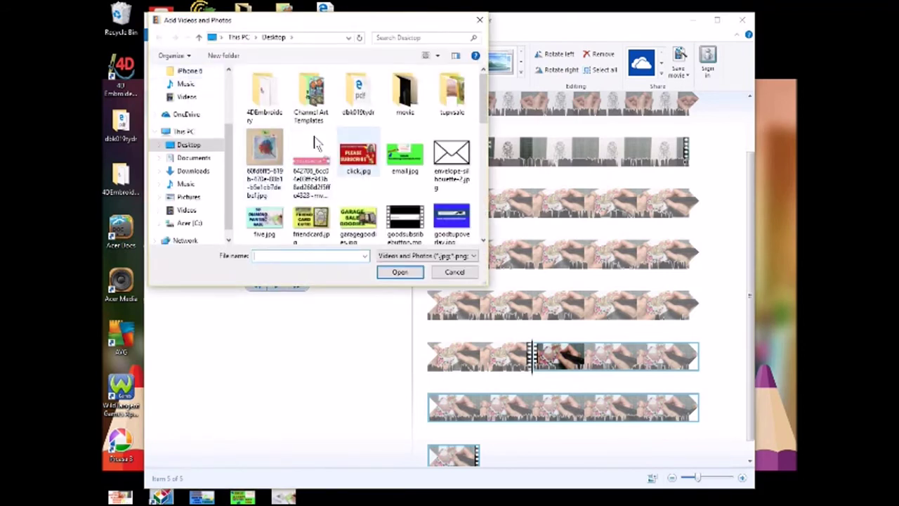
{"action": "scroll", "coordinate": [342, 144], "scroll_direction": "down", "scroll_amount": 3}
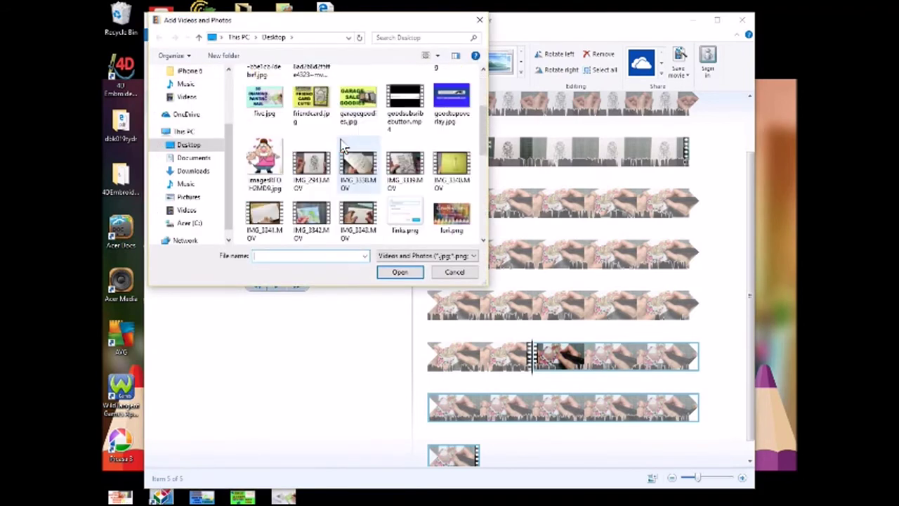
{"action": "left_click", "coordinate": [451, 230]}
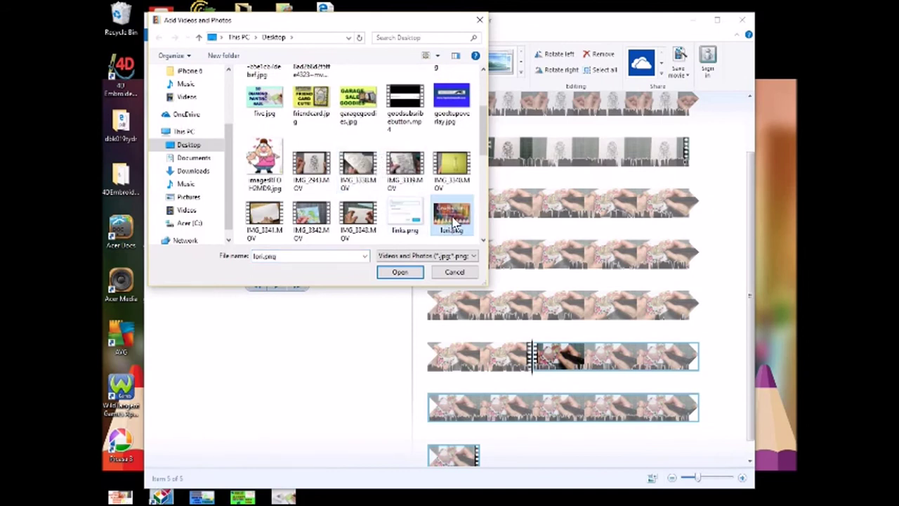
{"action": "left_click", "coordinate": [399, 273]}
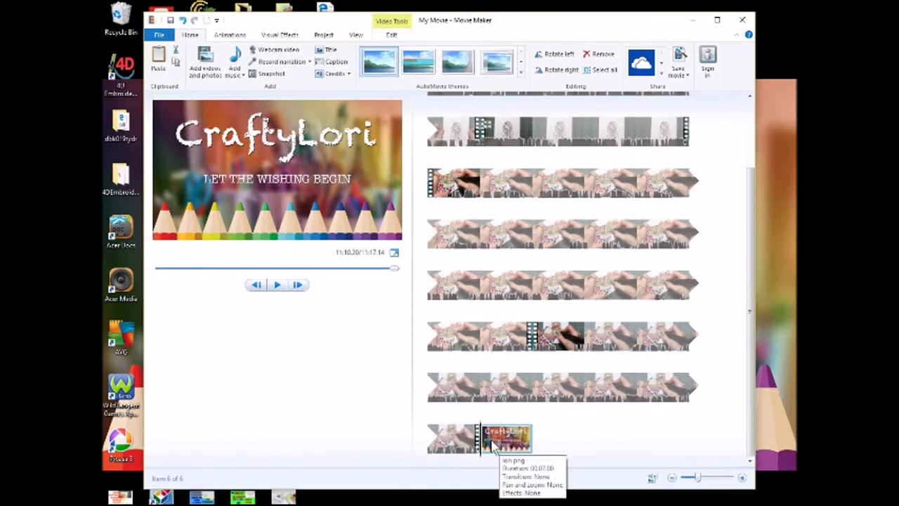
{"action": "left_click_drag", "start_coordinate": [492, 444], "coordinate": [546, 359]}
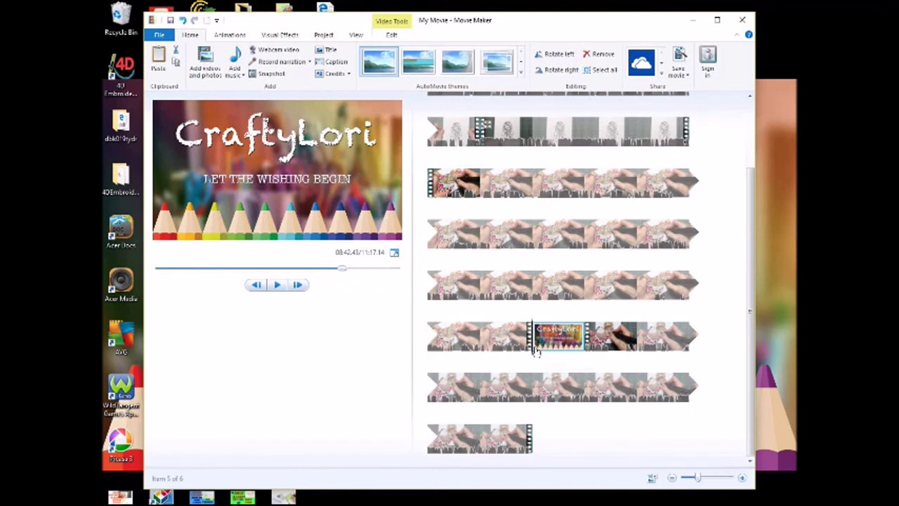
{"action": "mouse_move", "coordinate": [530, 349]}
{"action": "left_mouse_down"}
{"action": "mouse_move", "coordinate": [528, 338]}
{"action": "mouse_move", "coordinate": [534, 345]}
{"action": "left_mouse_up"}
- Shorten the CraftyLori logo image's duration from 7 to 3.00 seconds
{"action": "left_click", "coordinate": [389, 35]}
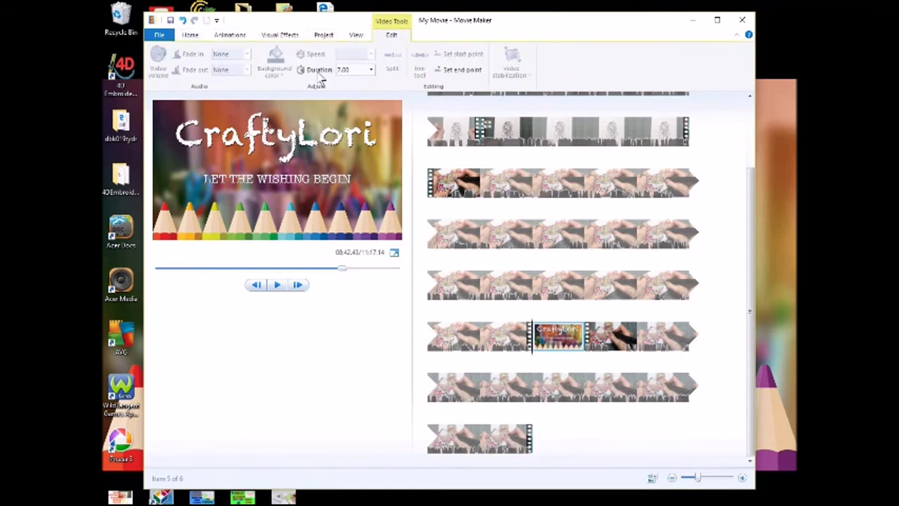
{"action": "left_click", "coordinate": [371, 71]}
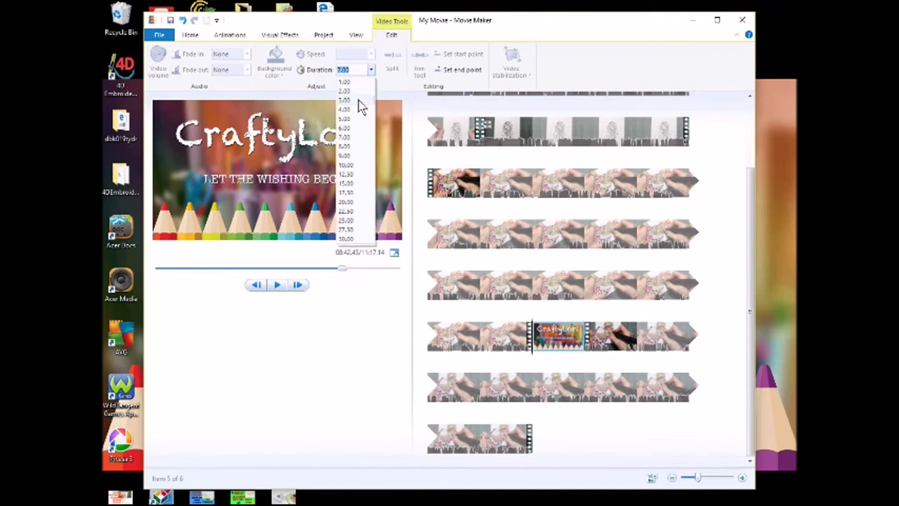
{"action": "left_click", "coordinate": [358, 100]}
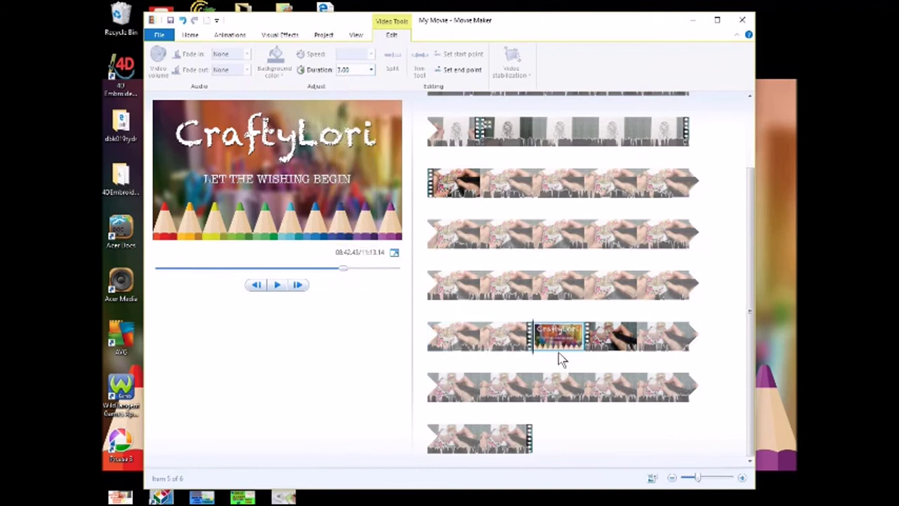
{"action": "mouse_move", "coordinate": [559, 356]}
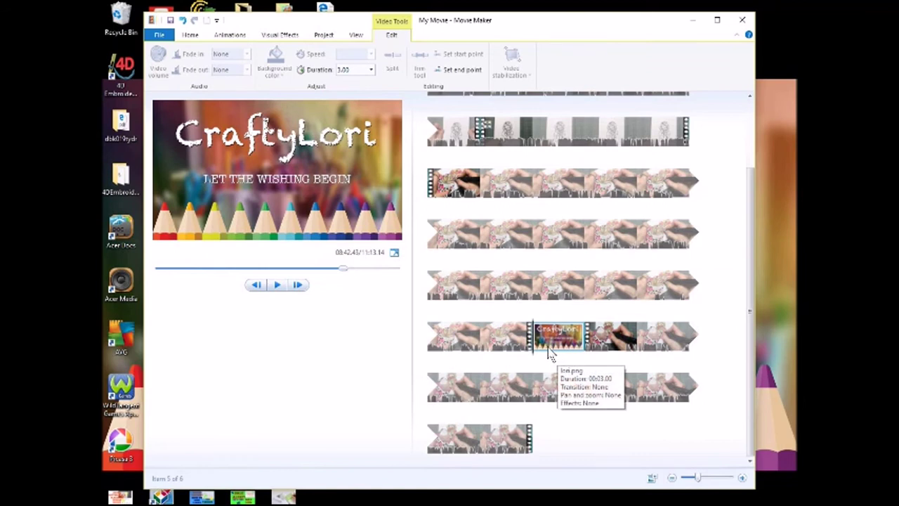
{"action": "scroll", "coordinate": [521, 343], "scroll_direction": "up", "scroll_amount": 2}
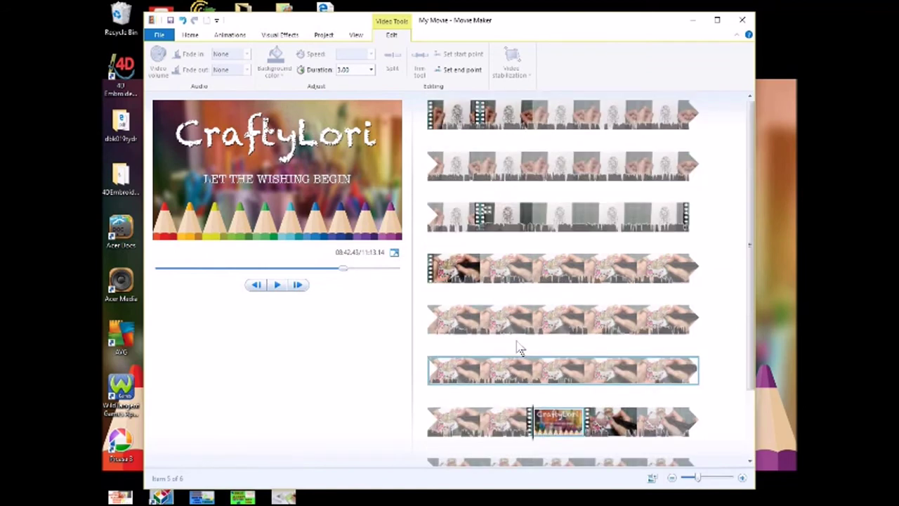
- Start saving the movie with the 'For computer' save preset
{"action": "left_click", "coordinate": [189, 35]}
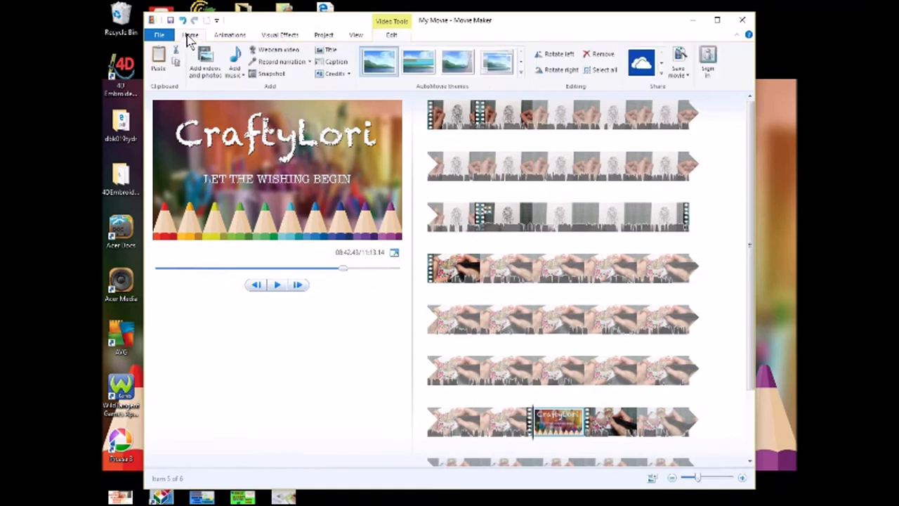
{"action": "left_click", "coordinate": [679, 75]}
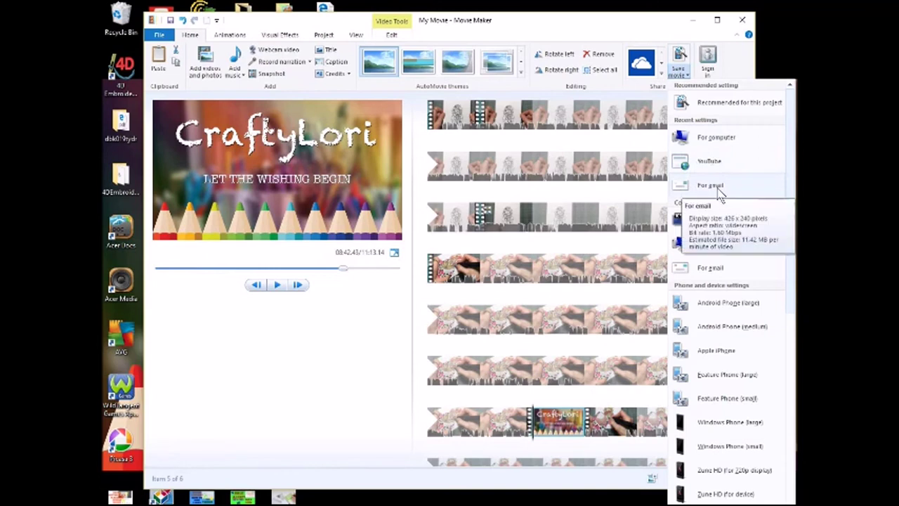
{"action": "left_click", "coordinate": [714, 140]}
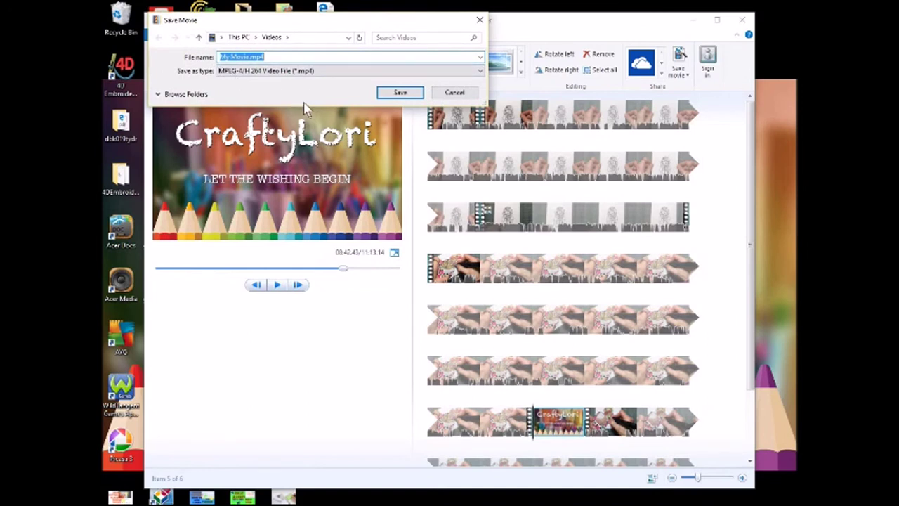
- Replace 'My Movie' in the file name with howtoedit, keeping the .mp4 extension
{"action": "left_click", "coordinate": [248, 59]}
{"action": "left_click_drag", "start_coordinate": [248, 59], "coordinate": [209, 56]}
{"action": "left_click", "coordinate": [317, 218]}
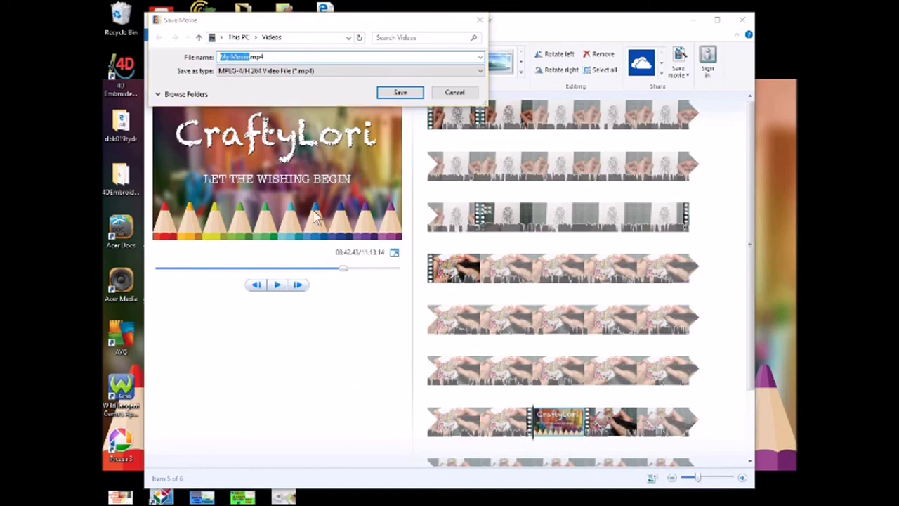
{"action": "left_click", "coordinate": [286, 57]}
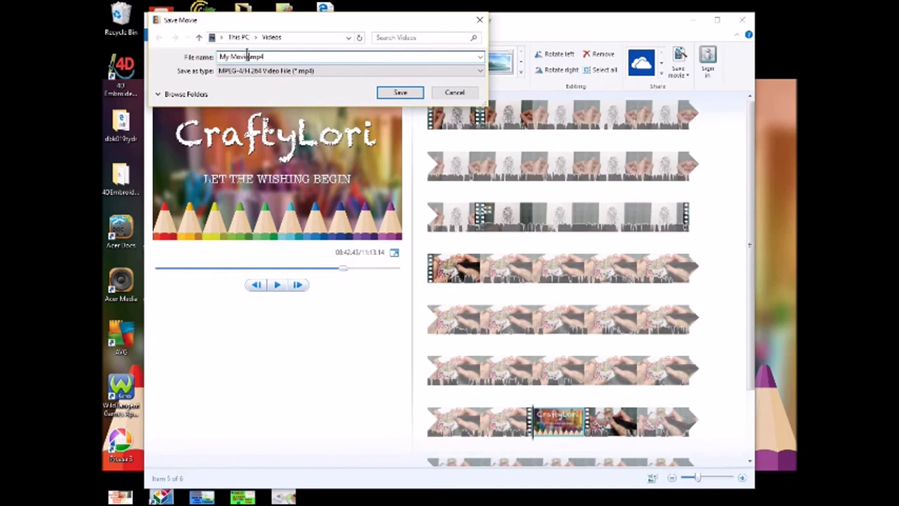
{"action": "left_click_drag", "start_coordinate": [247, 56], "coordinate": [219, 56]}
{"action": "type", "text": "H"}
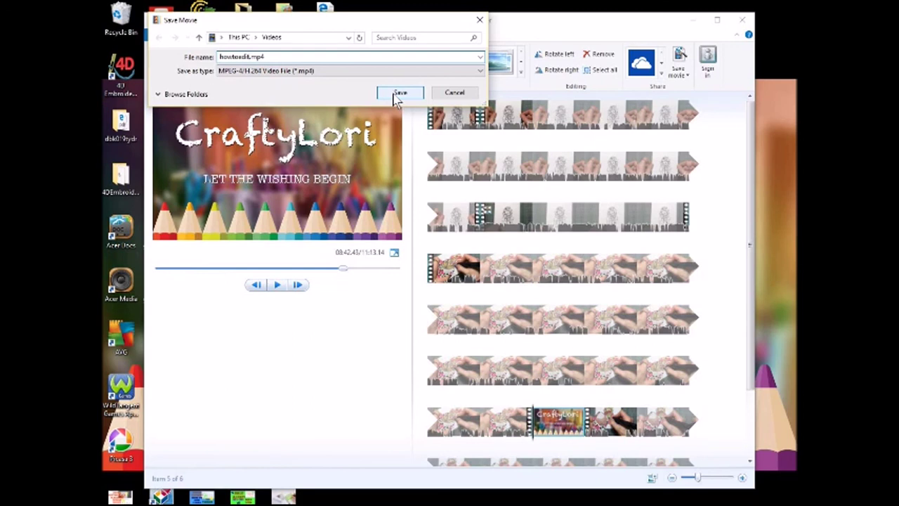
- Save the movie as howtoedit.mp4 and let the saving progress run
{"action": "left_click", "coordinate": [398, 94]}
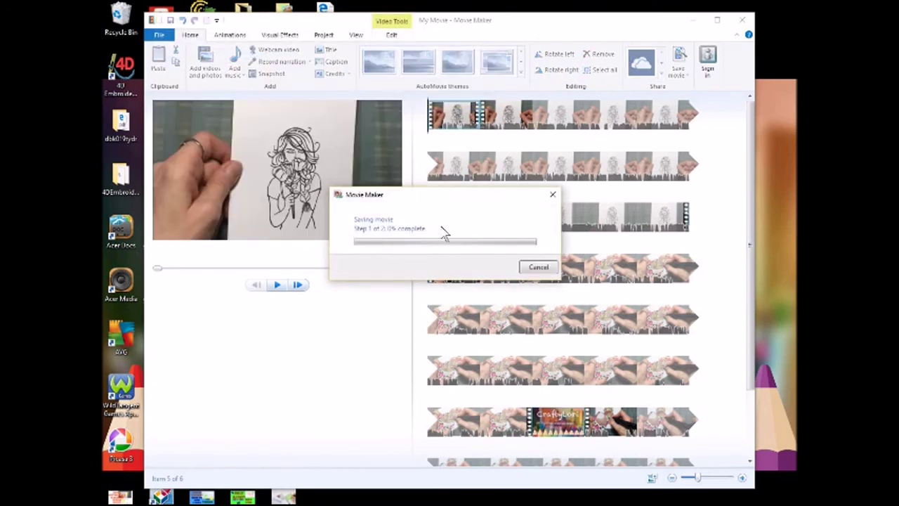